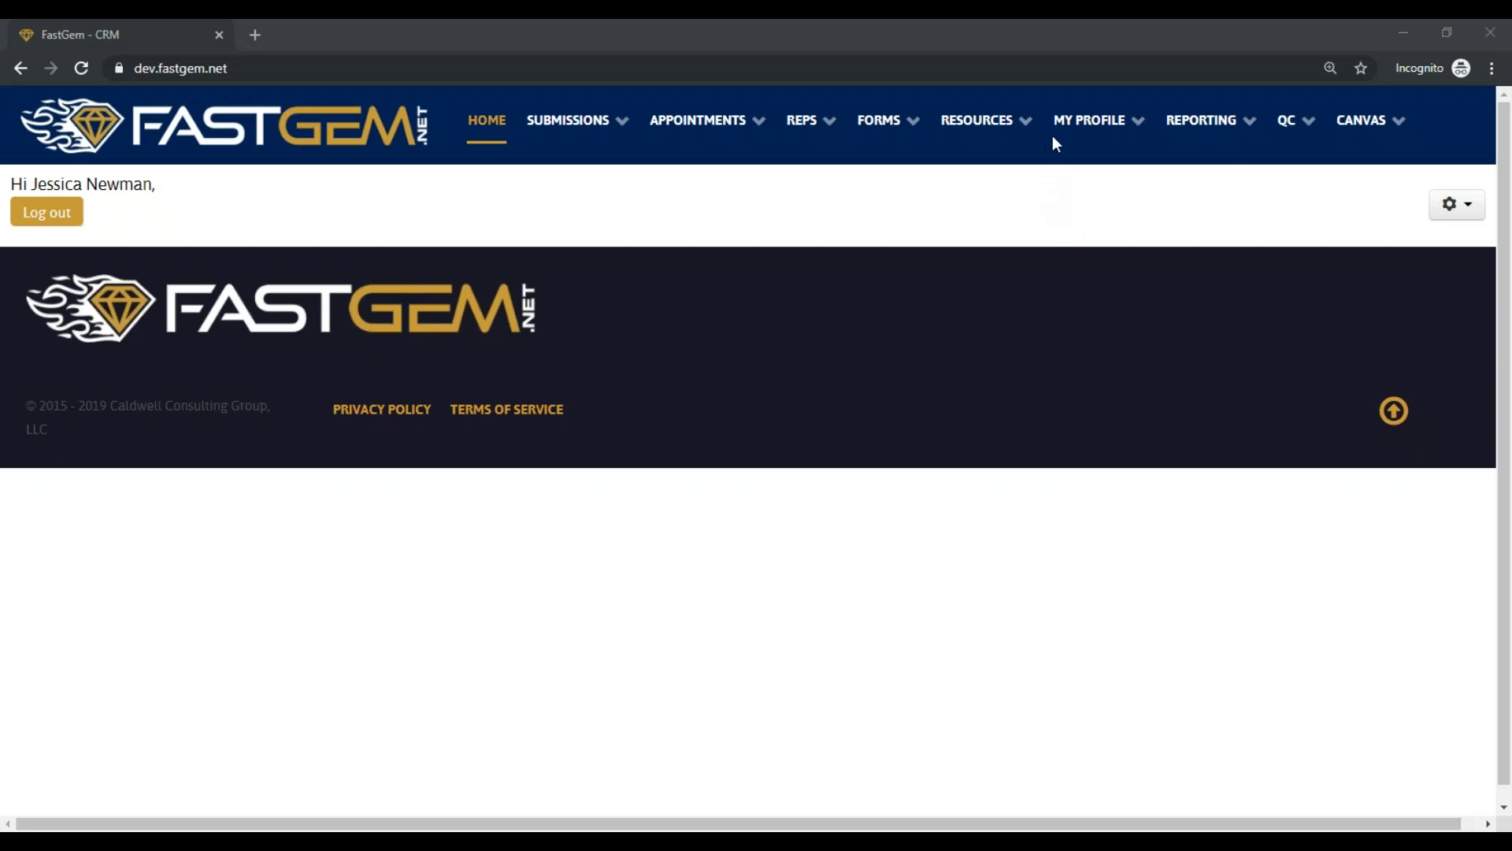
Compose a new inbox message and add user1000 as the recipient
{"action": "mouse_move", "coordinate": [1074, 126]}
{"action": "mouse_move", "coordinate": [1084, 157]}
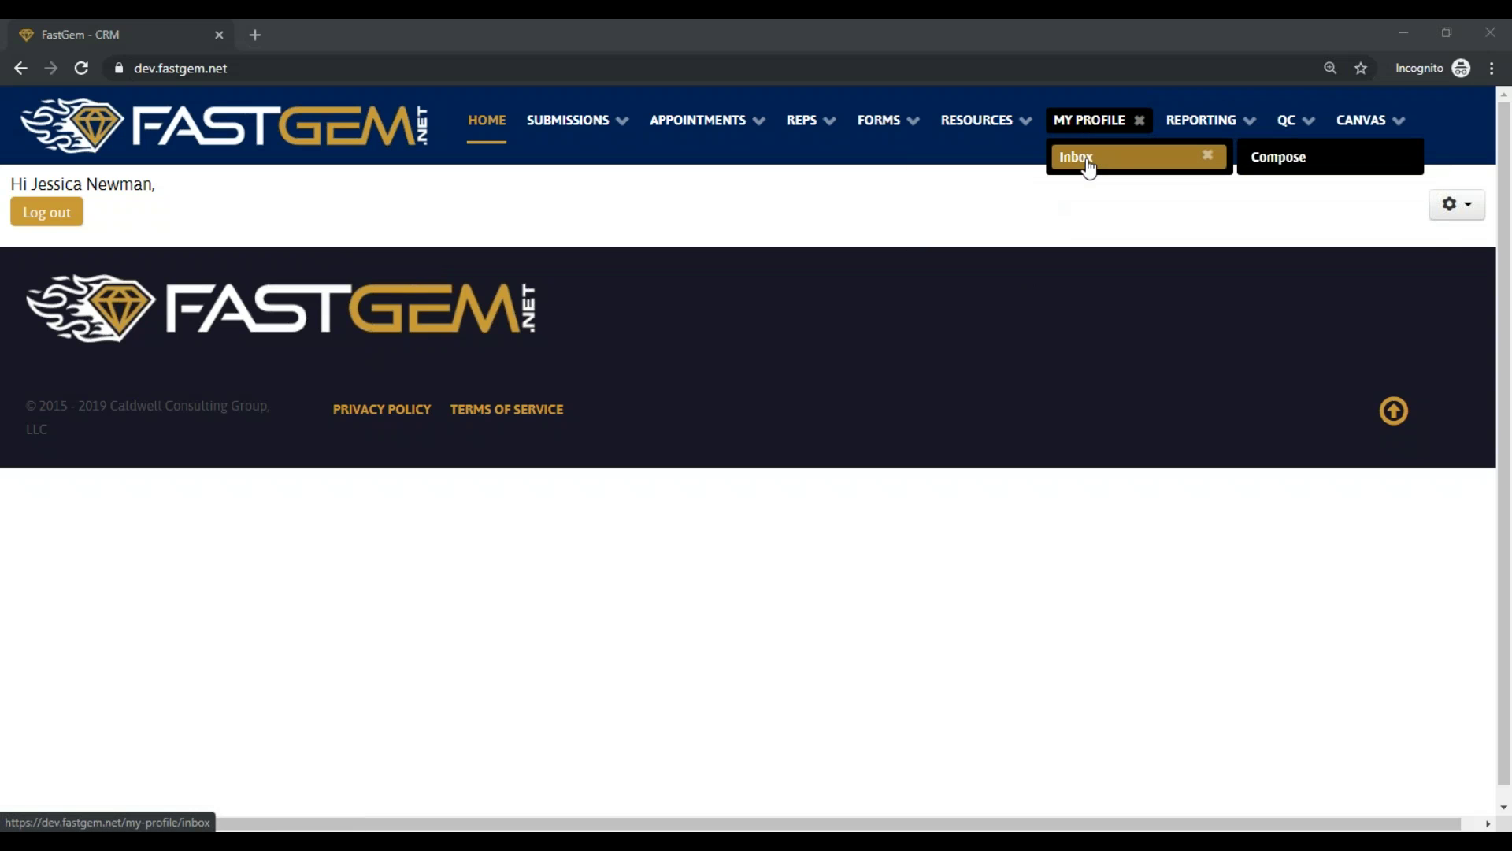
{"action": "left_click", "coordinate": [1247, 171]}
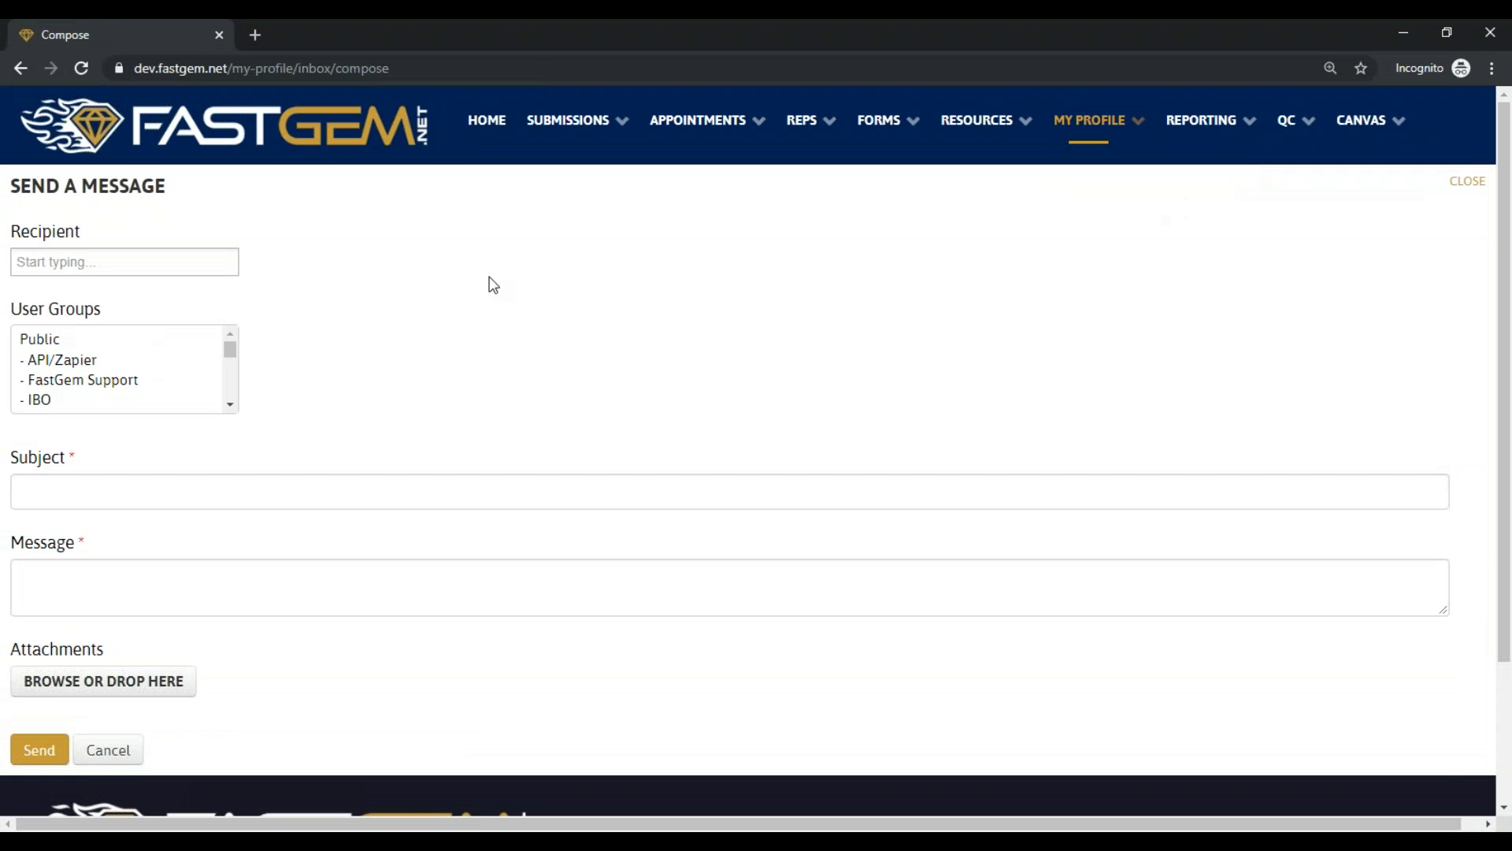
{"action": "left_click", "coordinate": [90, 264]}
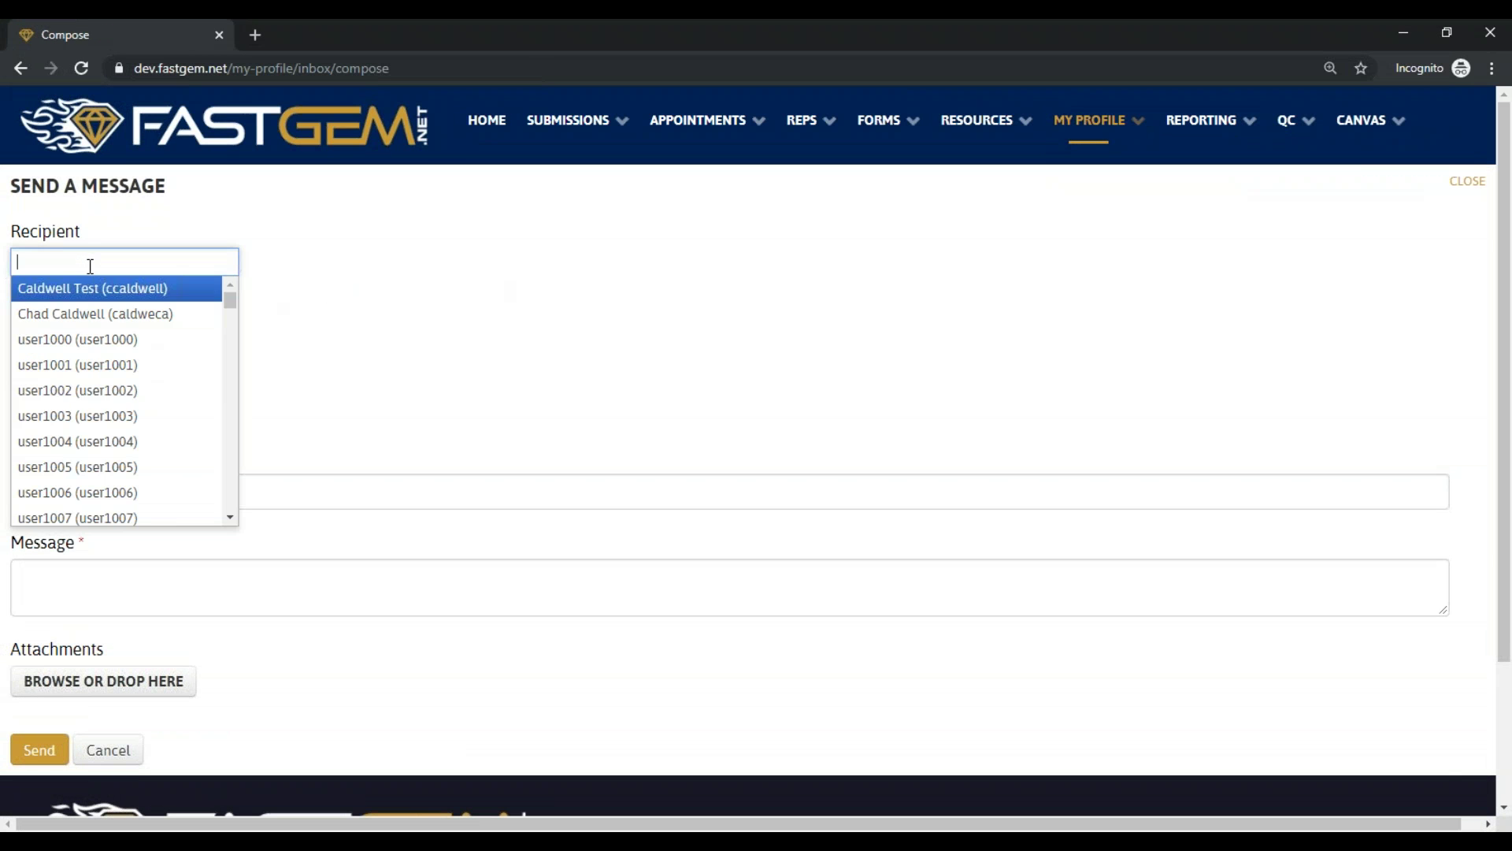
{"action": "left_click", "coordinate": [82, 342]}
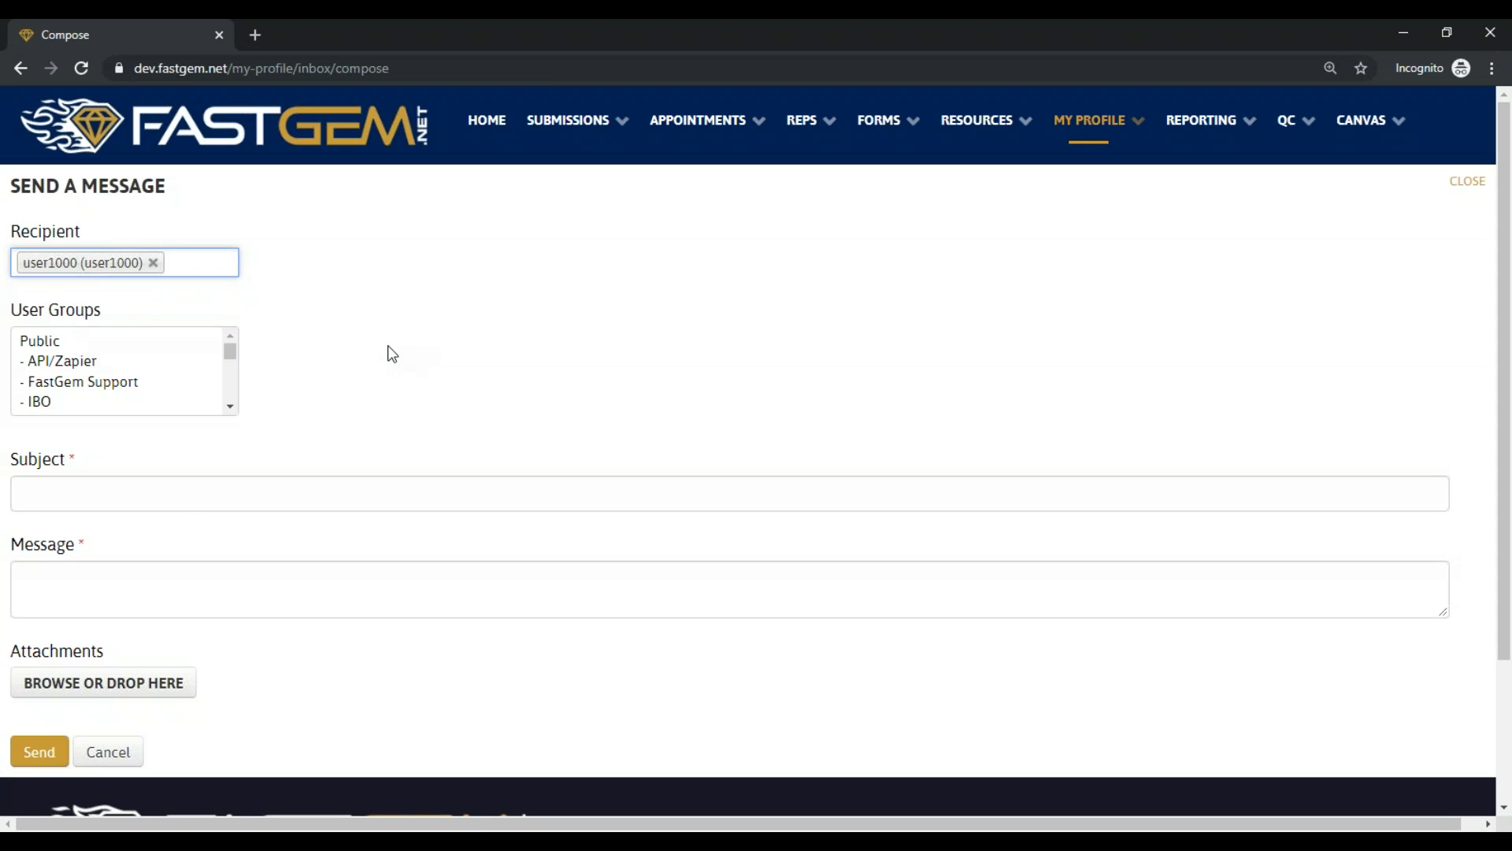
Give the message the subject "Hi" and the text "Hi.", and send it
{"action": "left_click", "coordinate": [149, 504]}
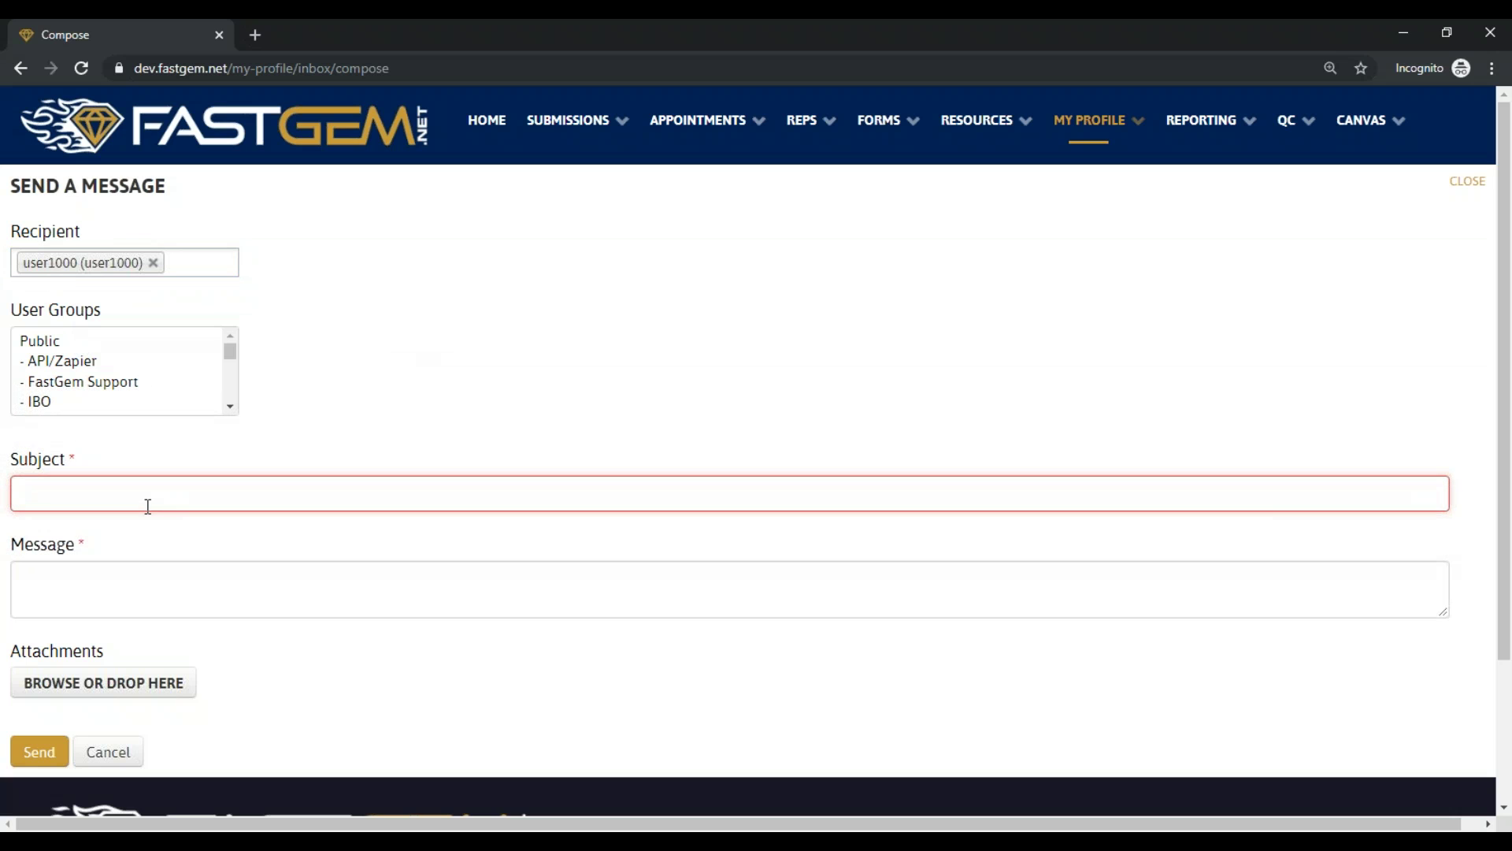
{"action": "type", "text": "Hi"}
{"action": "left_click", "coordinate": [127, 603]}
{"action": "type", "text": "Hi,"}
{"action": "left_click", "coordinate": [33, 741]}
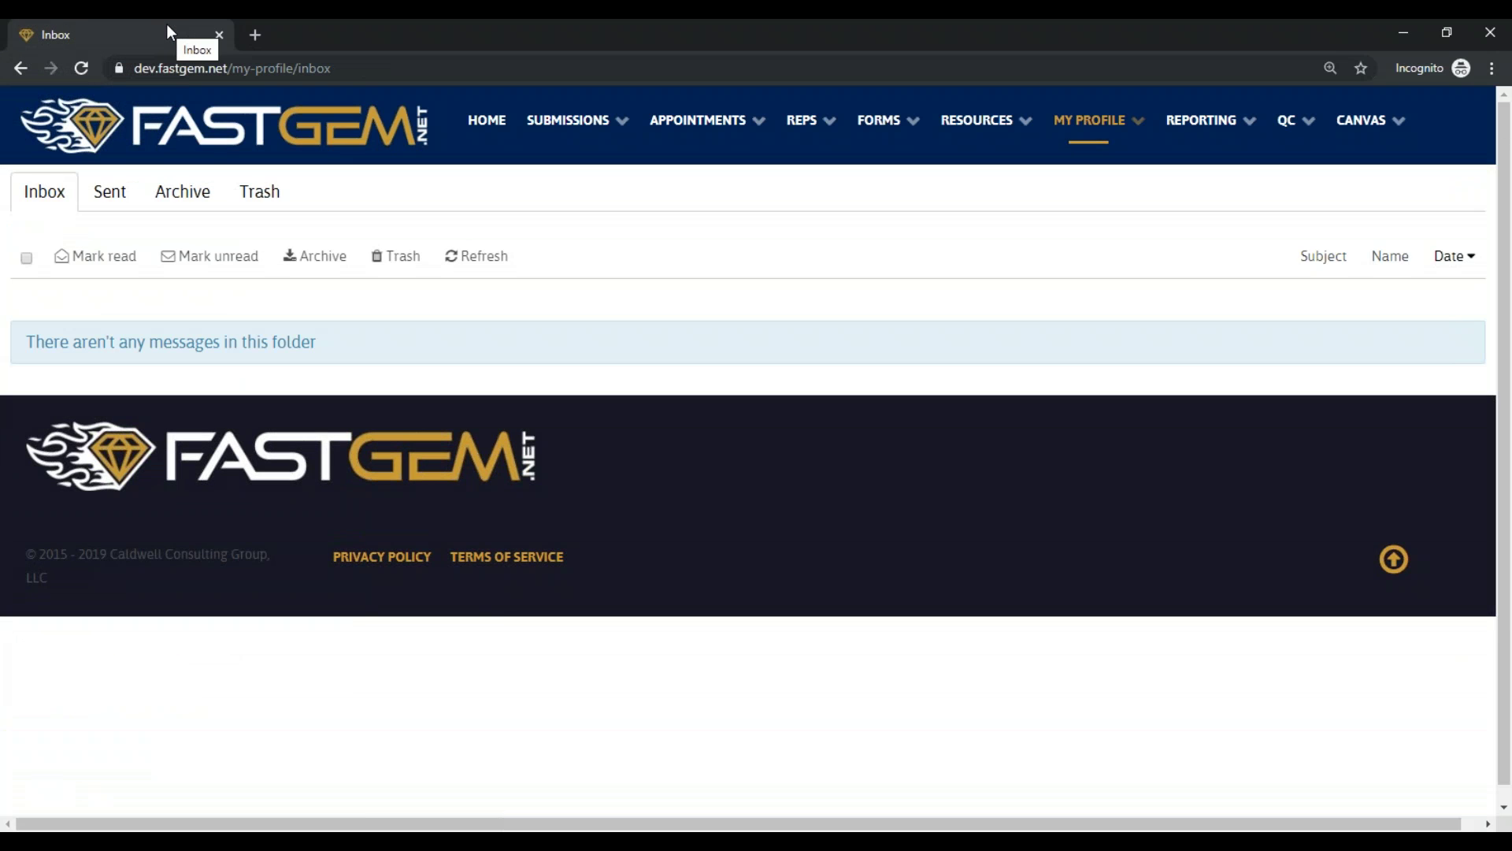
Log in as user1000 in the other browser window and go to the unread messages
{"action": "left_click", "coordinate": [507, 128]}
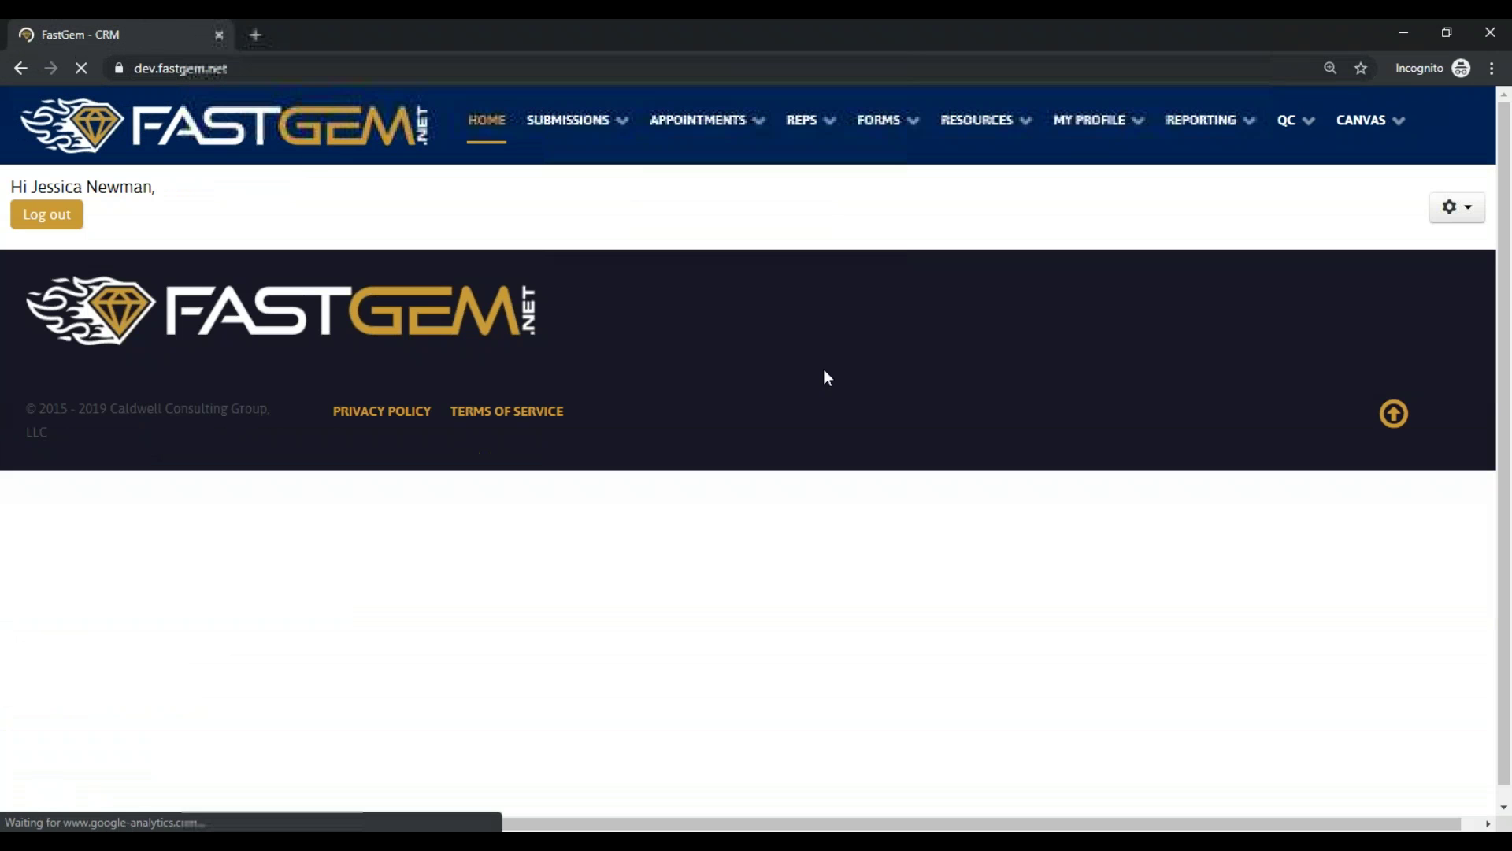
{"action": "mouse_move", "coordinate": [858, 843]}
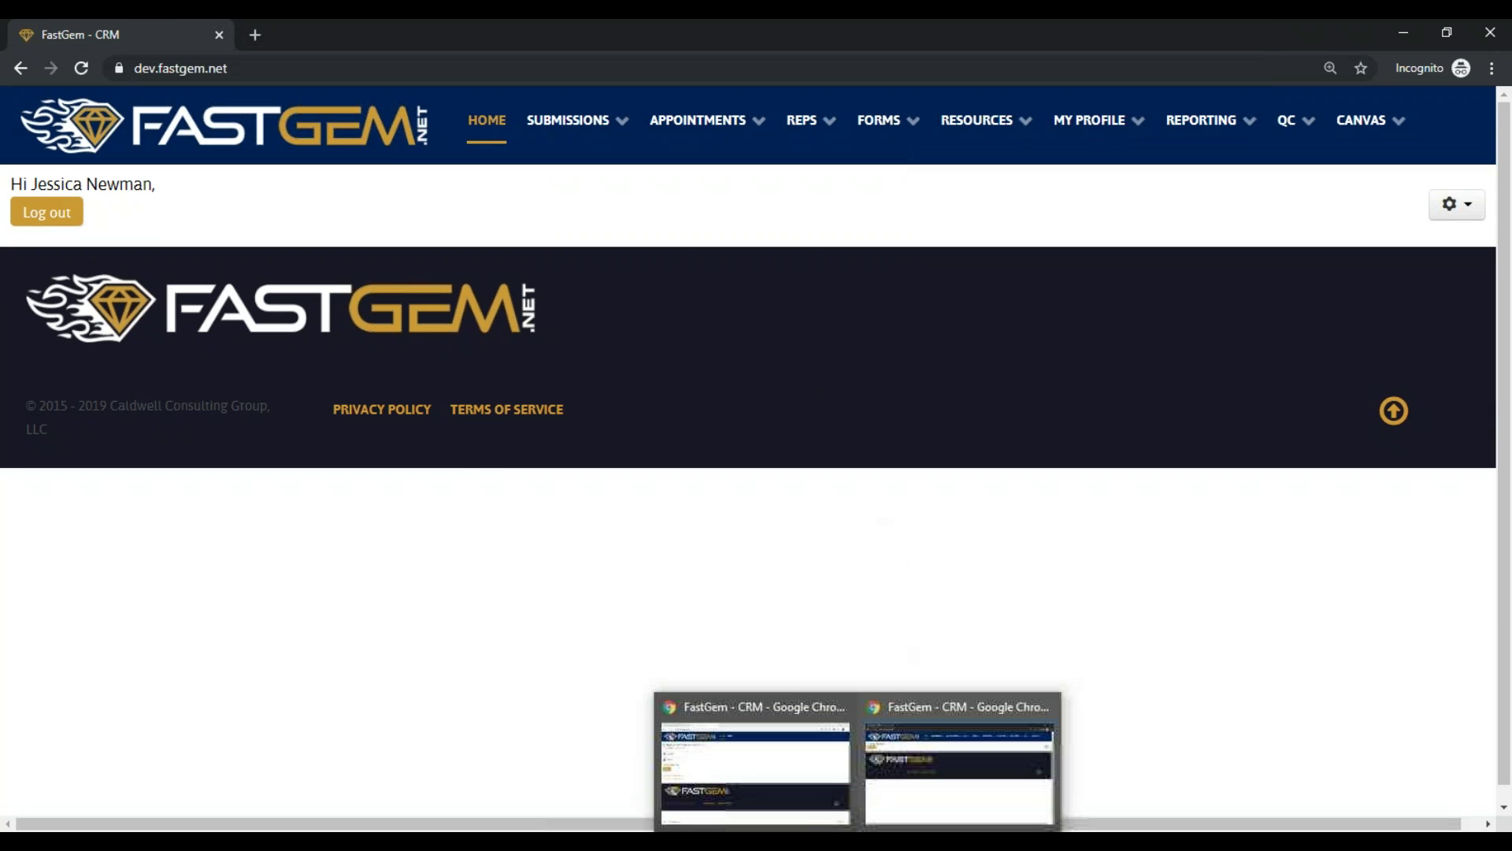
{"action": "left_click", "coordinate": [769, 808]}
{"action": "left_click", "coordinate": [51, 389]}
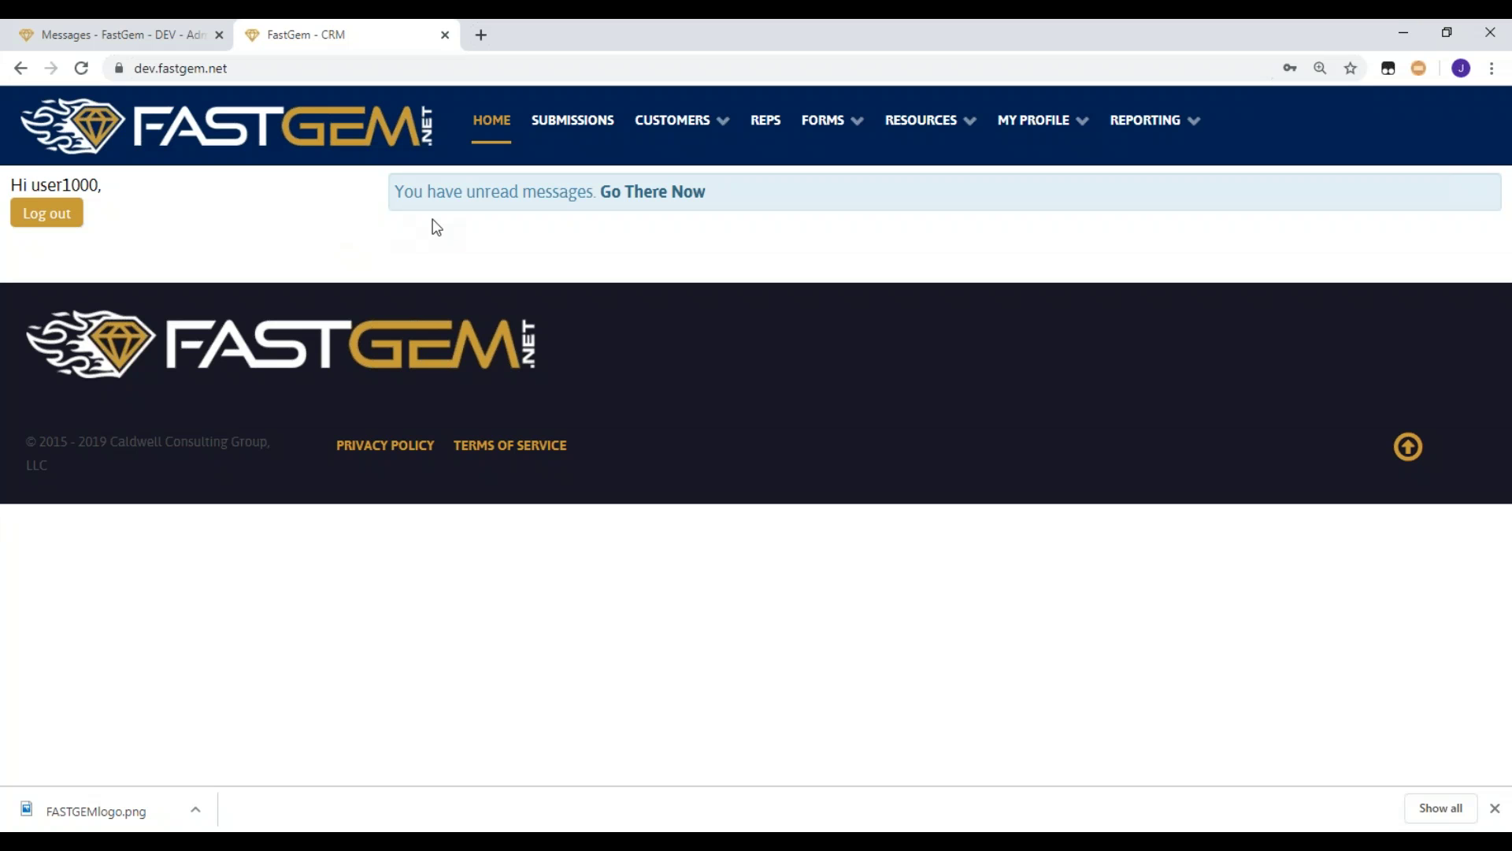
{"action": "left_click", "coordinate": [643, 200]}
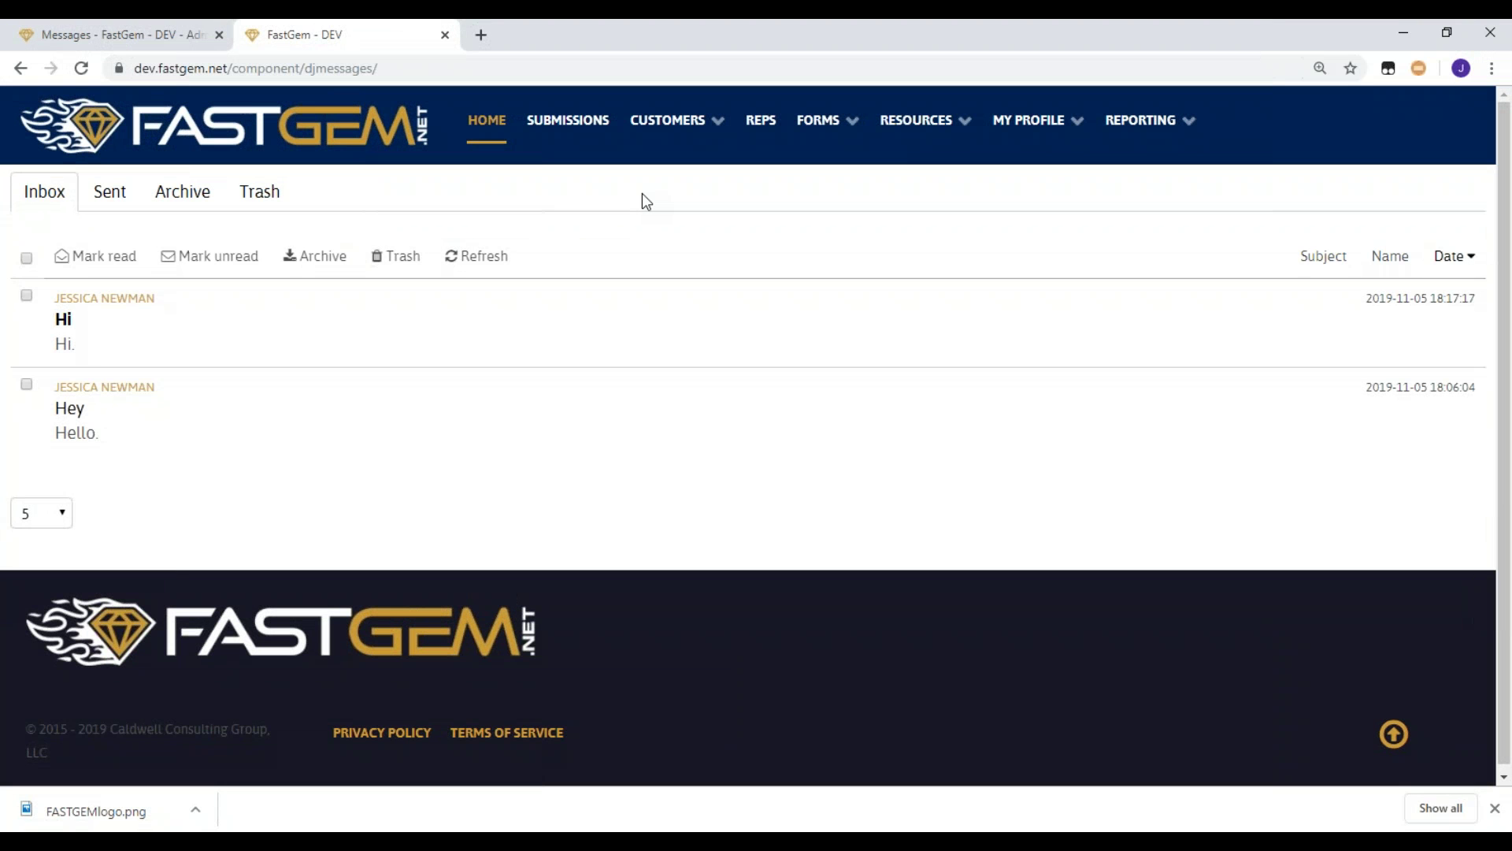
Open the unread message with the subject "Hi" and send the reply "Hello."
{"action": "left_click", "coordinate": [60, 315]}
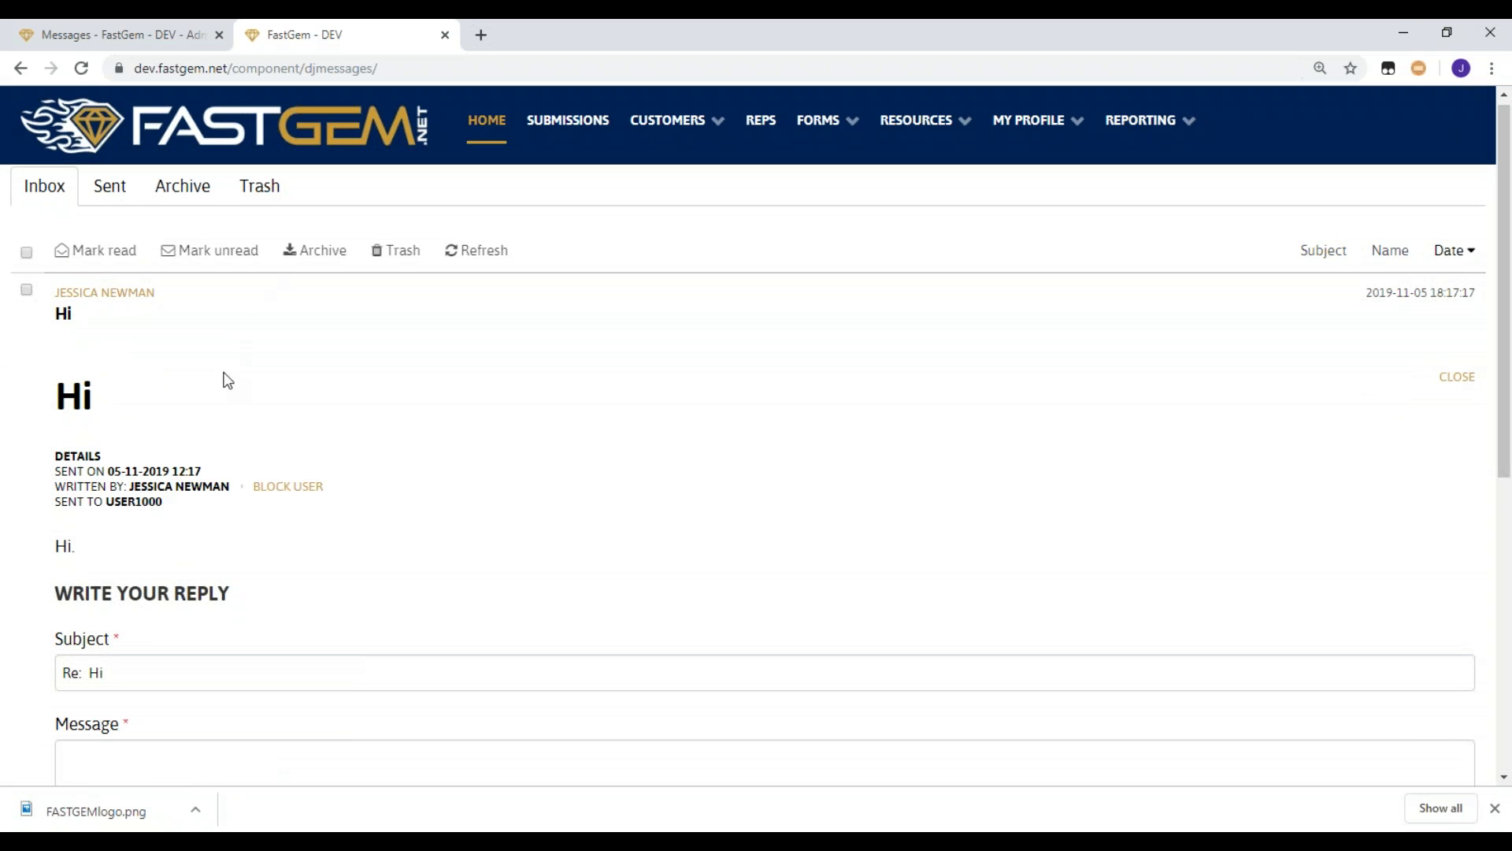
{"action": "left_click", "coordinate": [203, 668]}
{"action": "scroll", "coordinate": [202, 665], "scroll_direction": "down", "scroll_amount": 2}
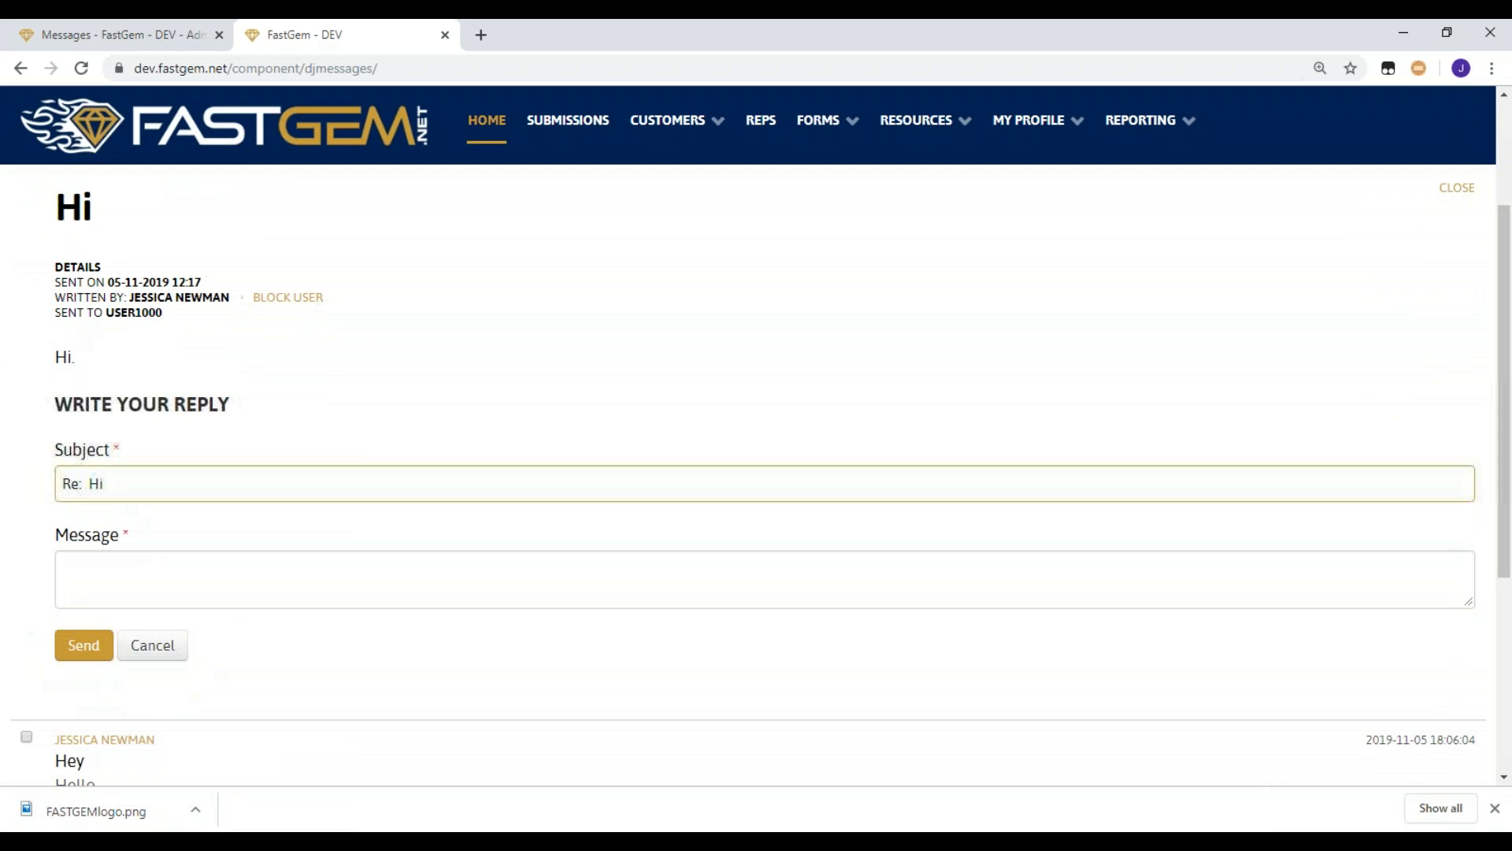
{"action": "left_click", "coordinate": [102, 656]}
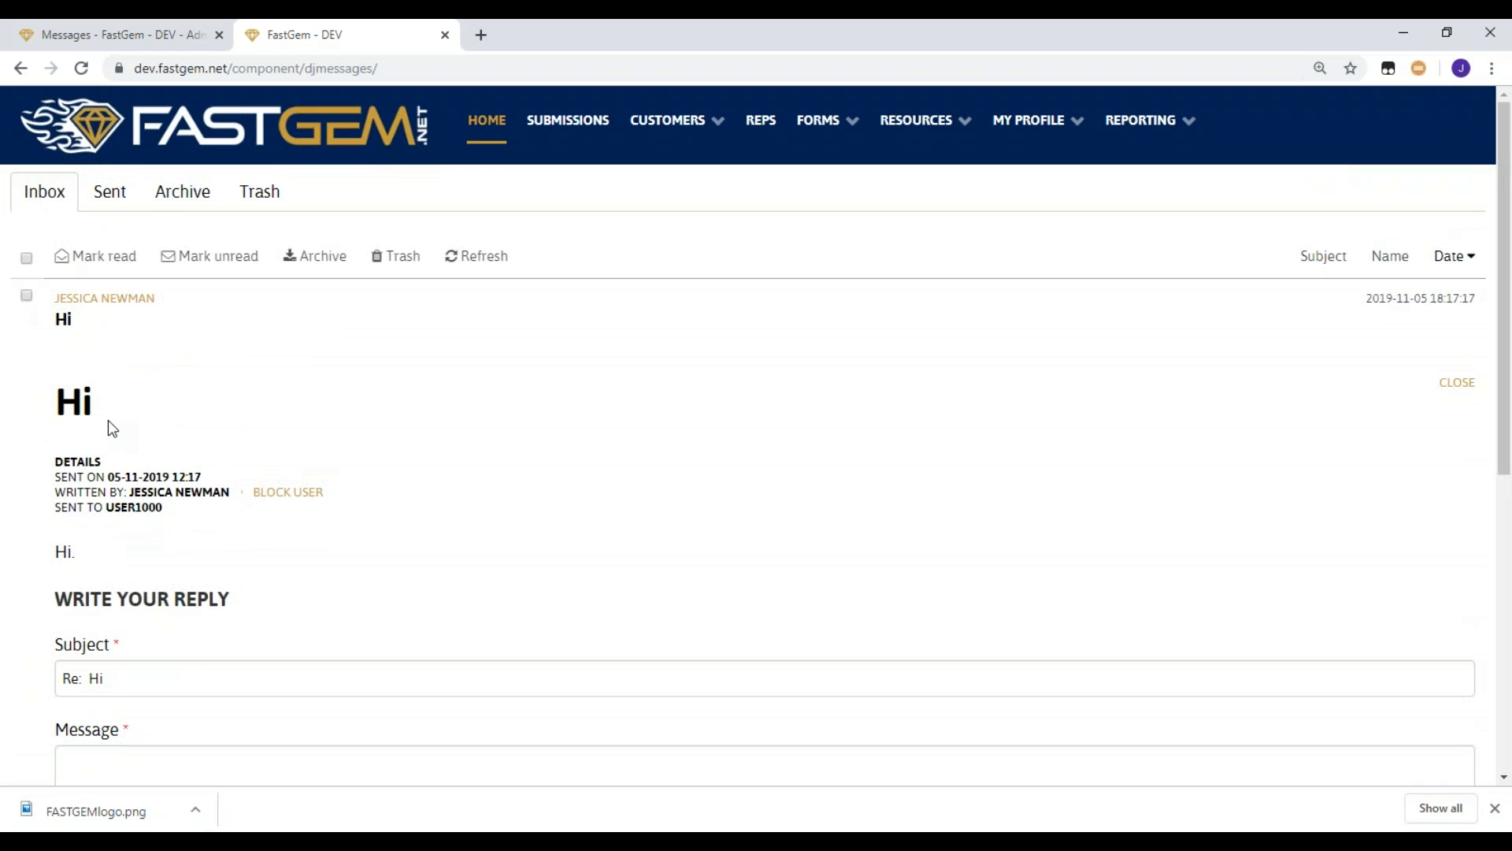
{"action": "scroll", "coordinate": [141, 602], "scroll_direction": "down", "scroll_amount": 3}
{"action": "left_click", "coordinate": [142, 600]}
{"action": "type", "text": "Hello."}
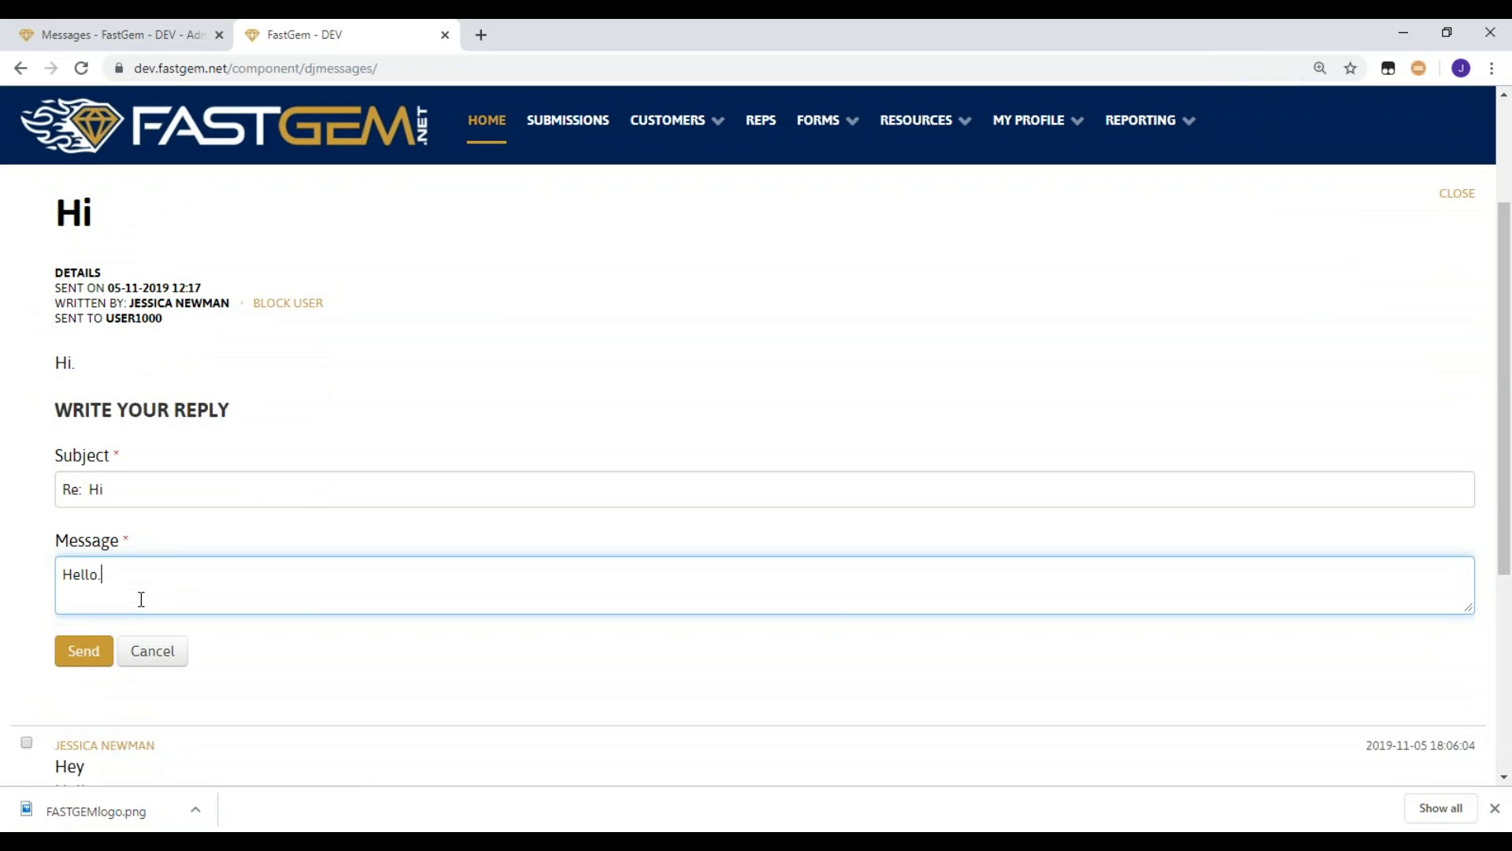
{"action": "left_click", "coordinate": [67, 669]}
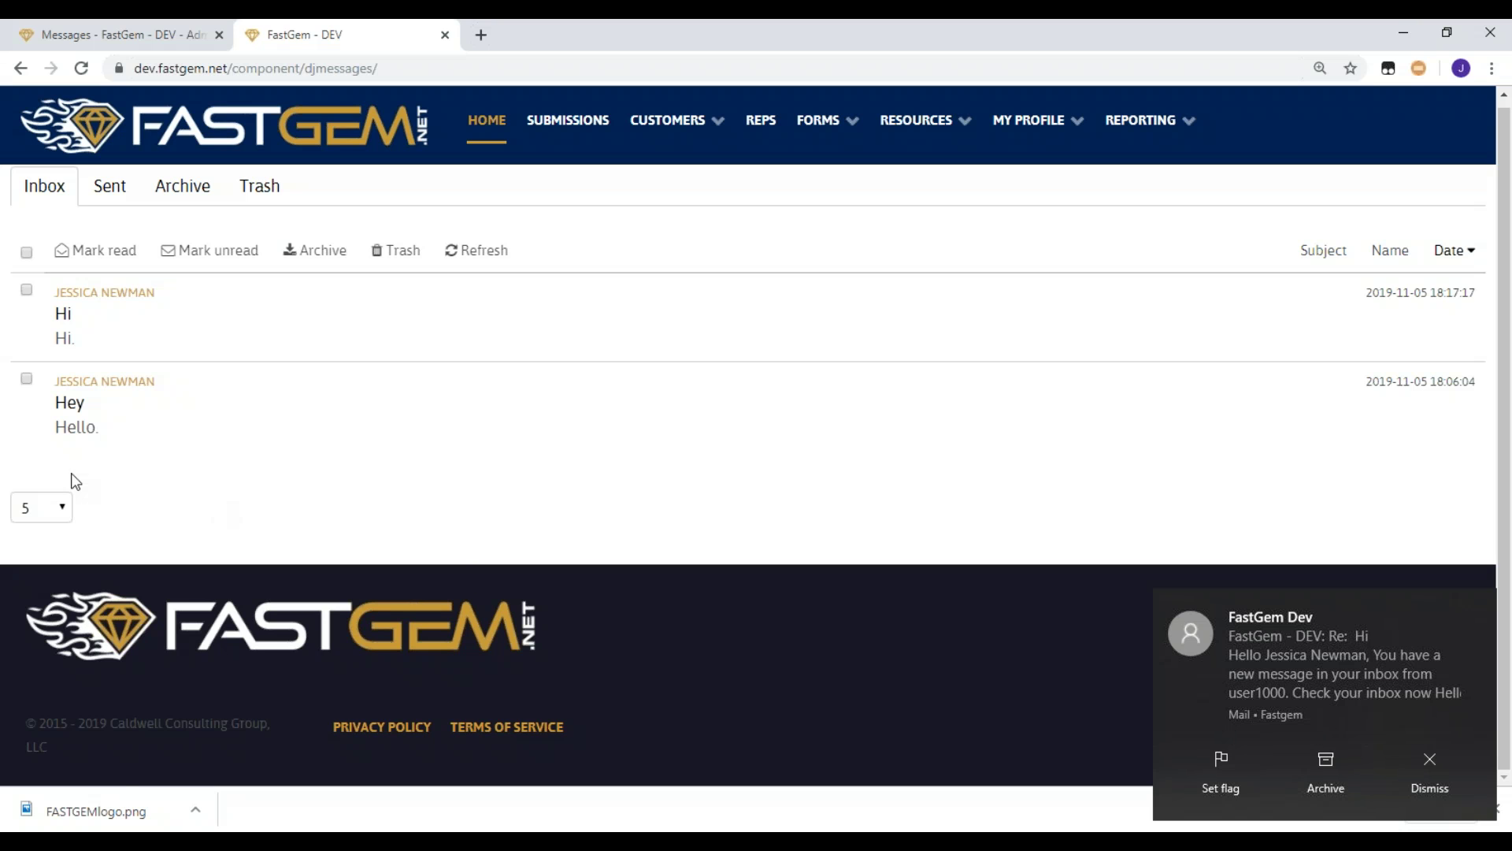
Check user1000's home page for message notices, view the inbox through the profile, and return to the home page
{"action": "left_click", "coordinate": [488, 125]}
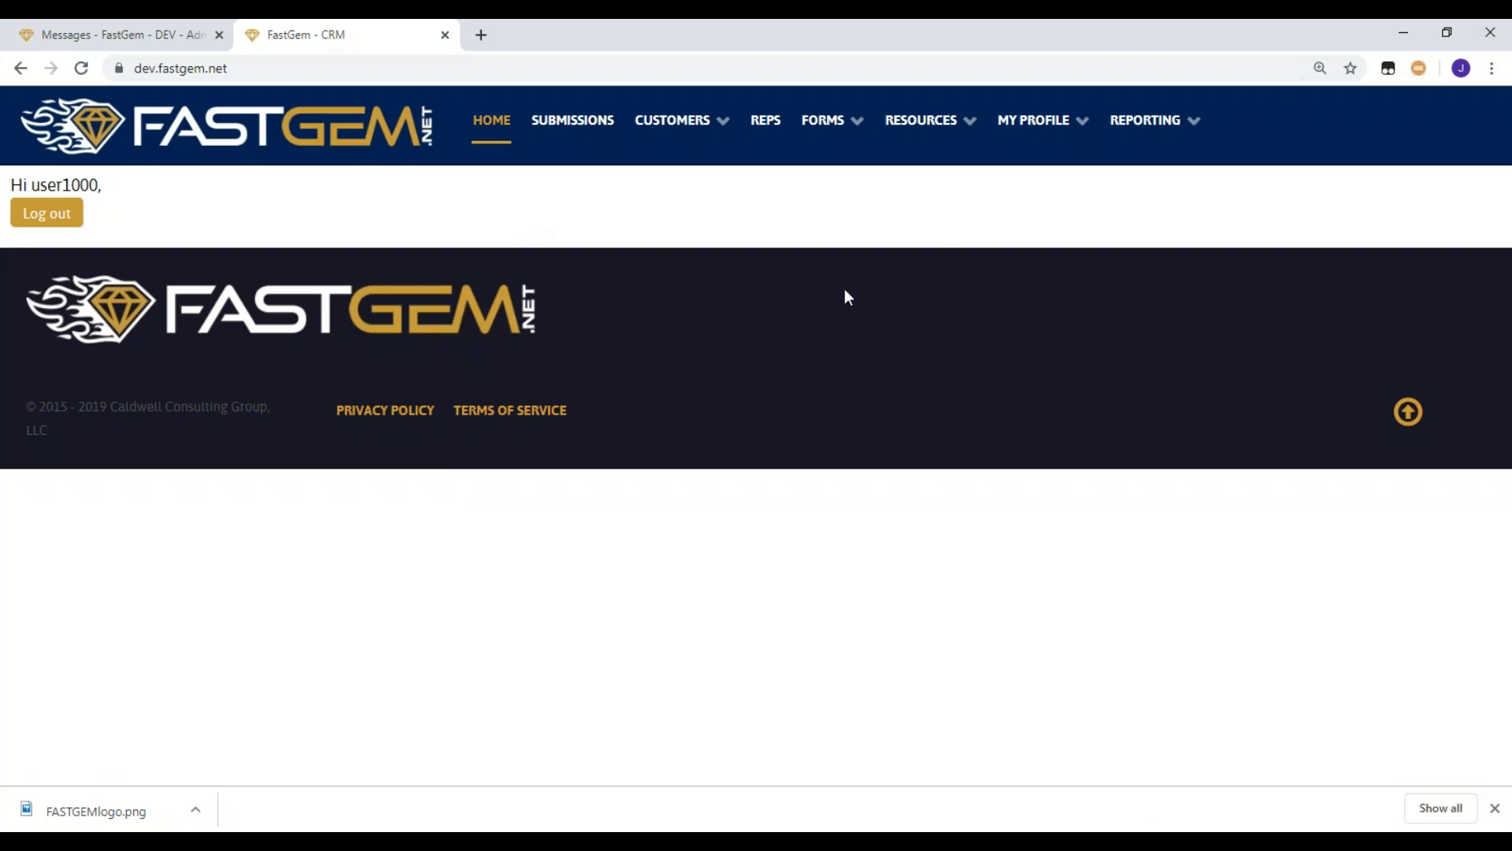
{"action": "left_click", "coordinate": [1022, 158]}
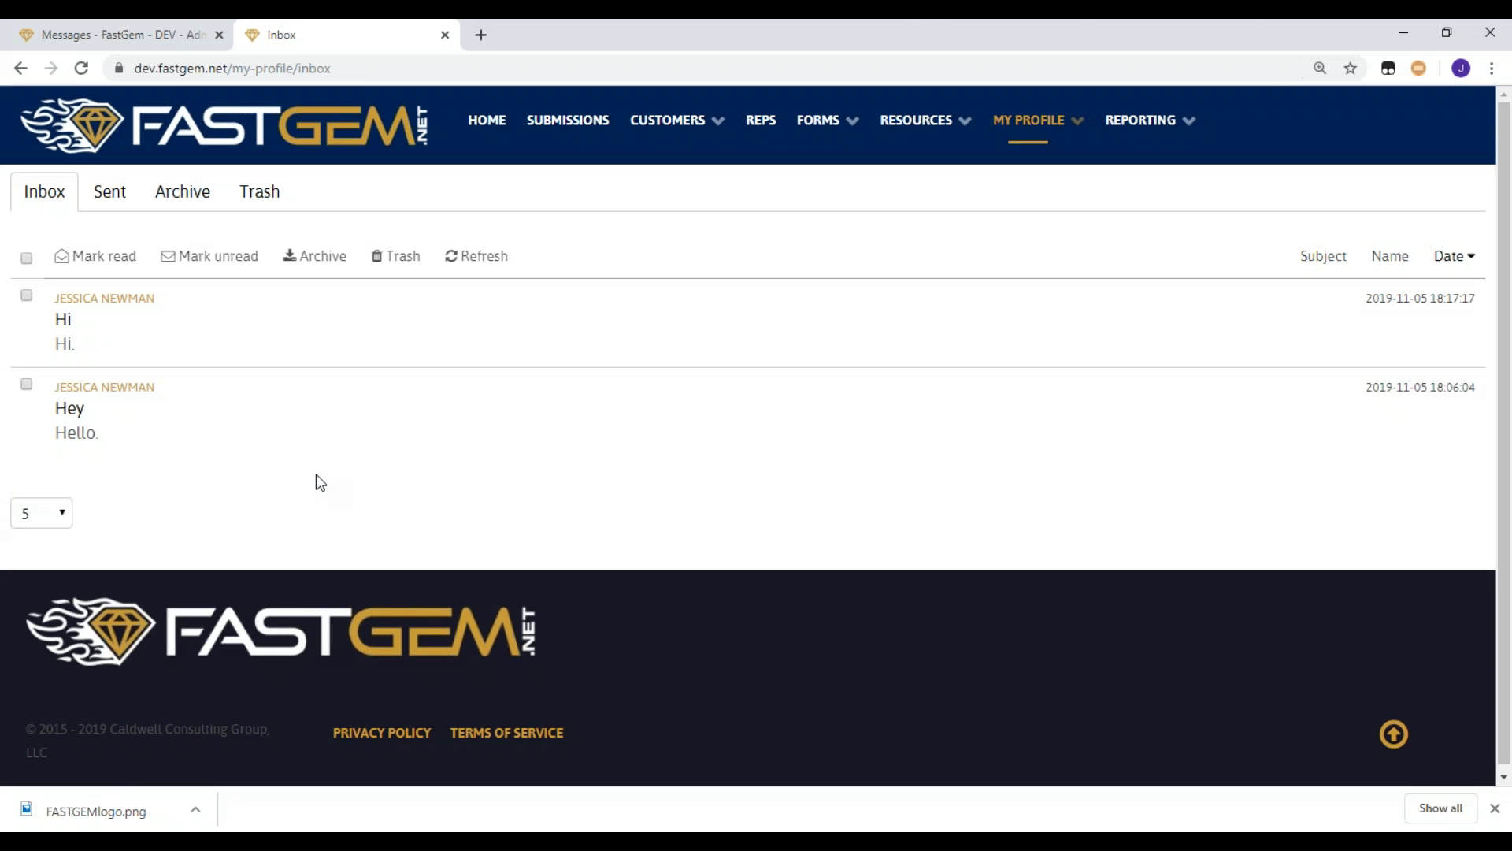
{"action": "left_click", "coordinate": [487, 126]}
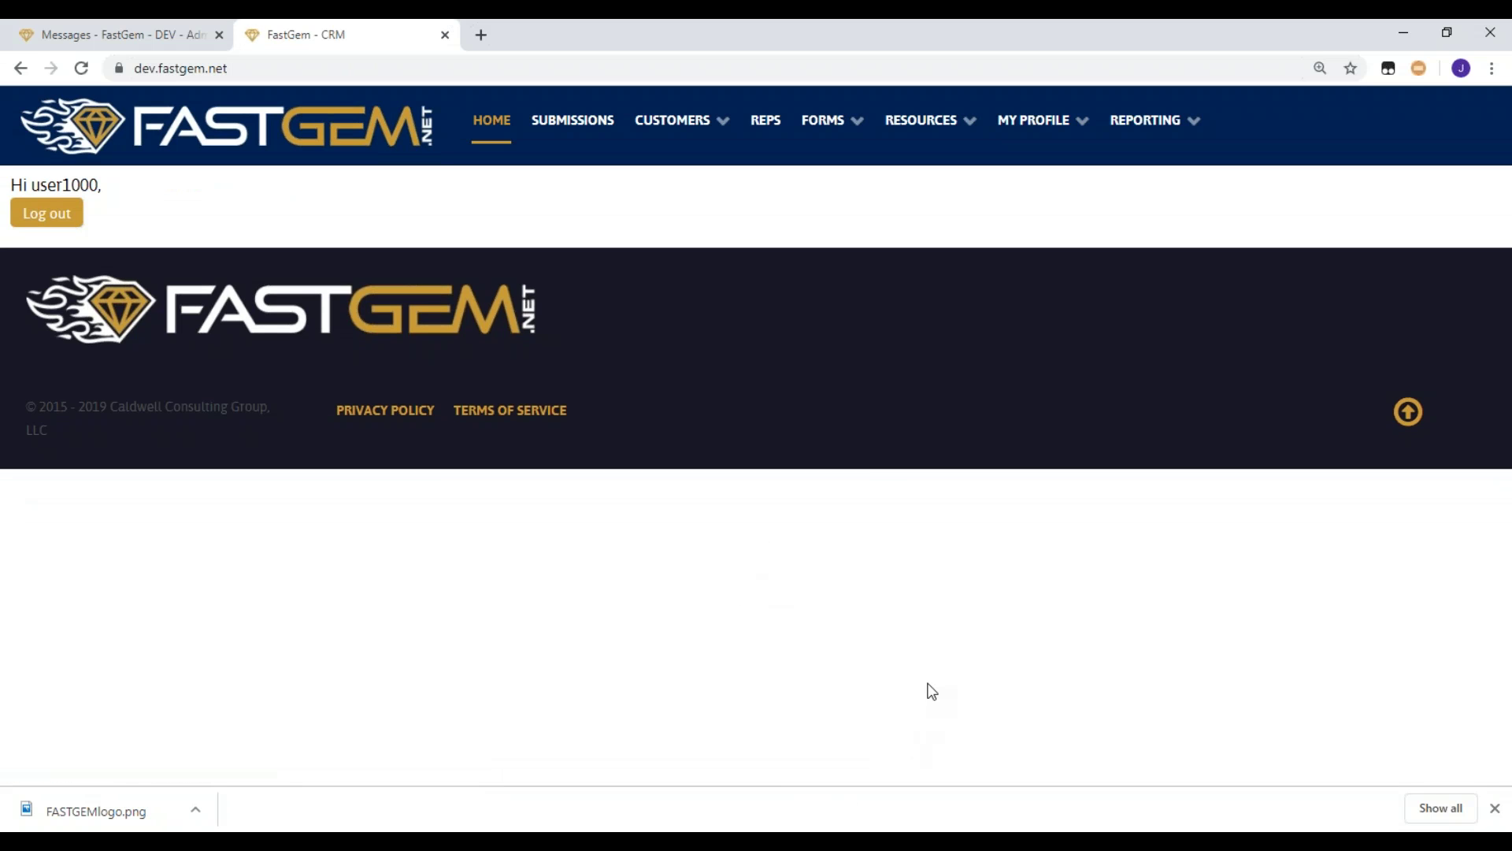
Open the Message Center from the administrator control panel and display its list of messages
{"action": "left_click", "coordinate": [121, 39]}
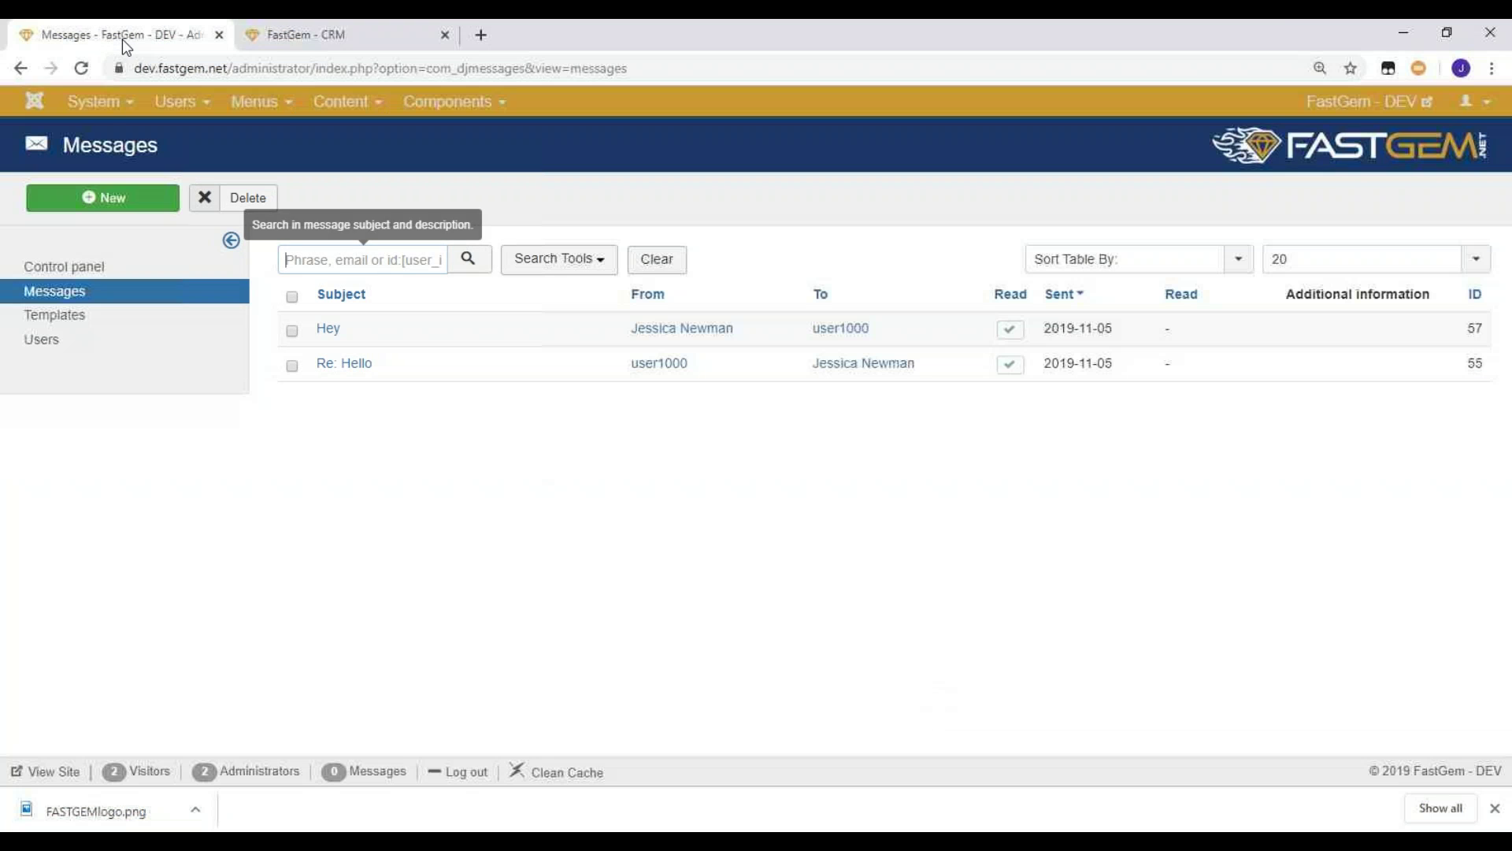
{"action": "left_click", "coordinate": [33, 107]}
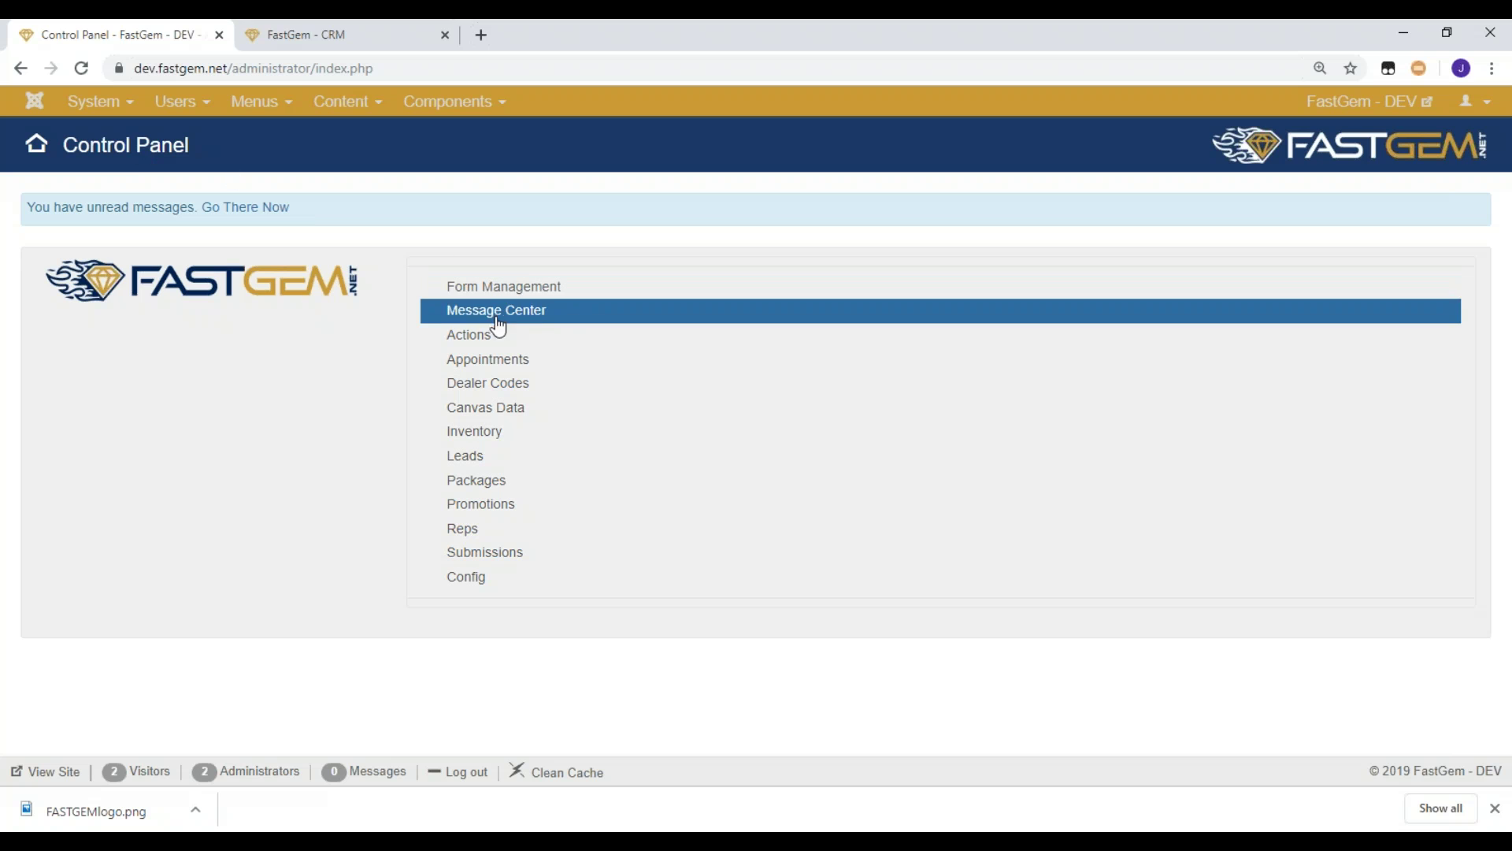
{"action": "left_click", "coordinate": [497, 312]}
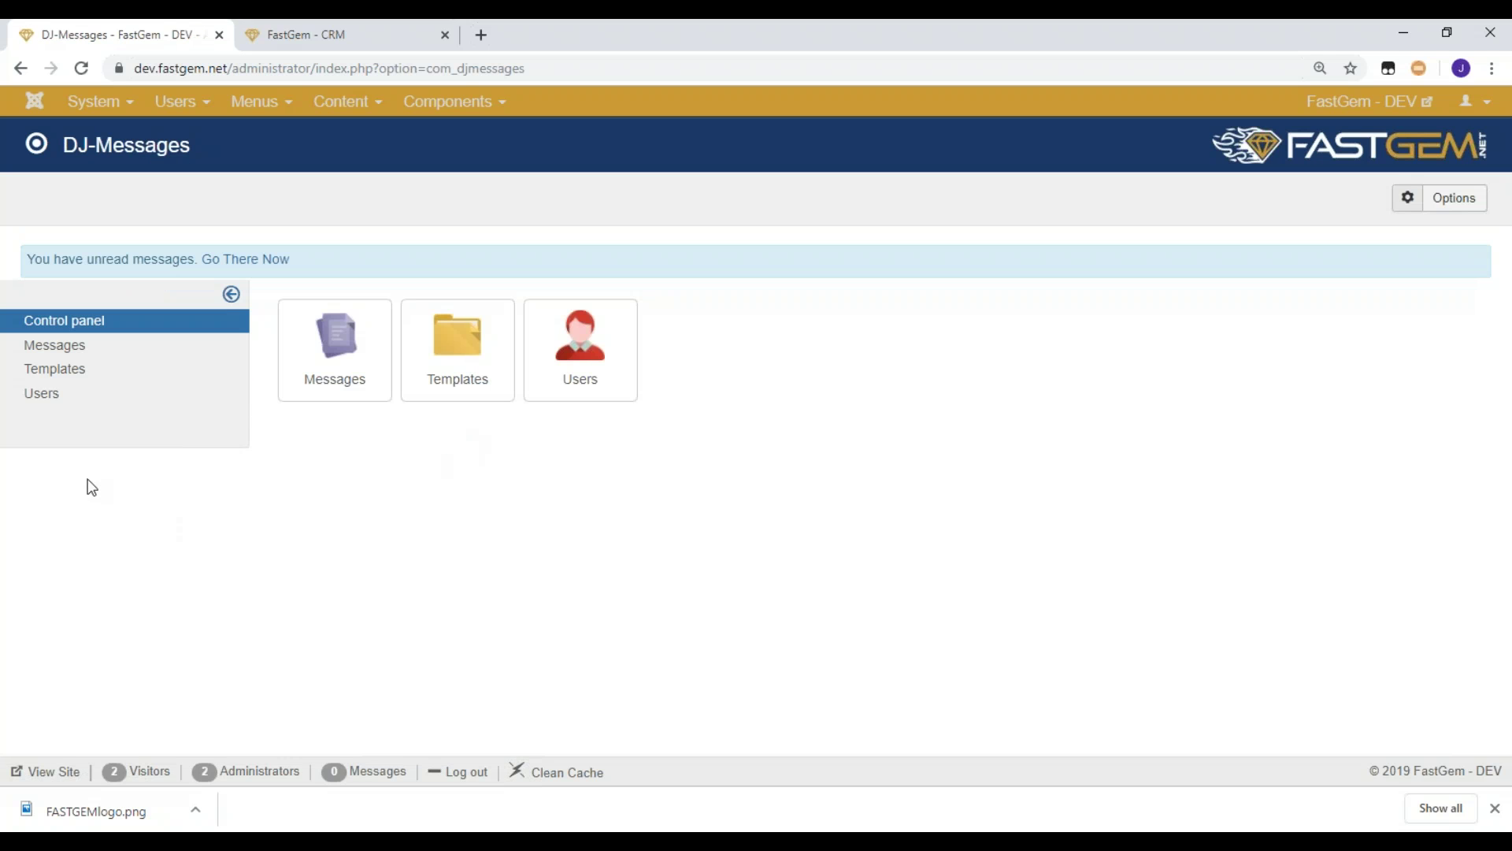
{"action": "left_click", "coordinate": [185, 344]}
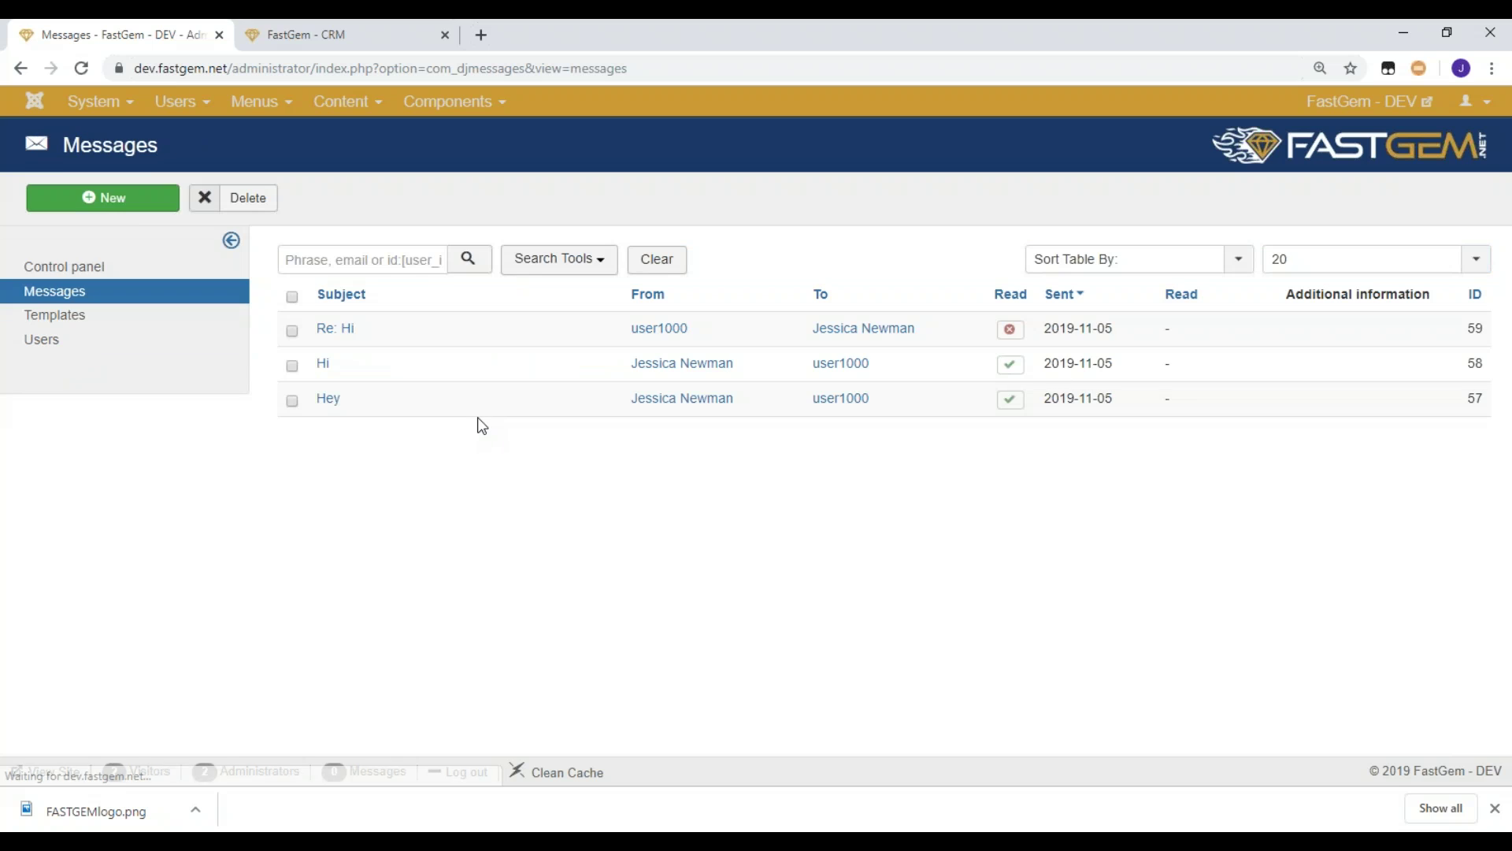
Start a new private message to user1000 and try to send it with the subject and message empty
{"action": "left_click", "coordinate": [157, 208]}
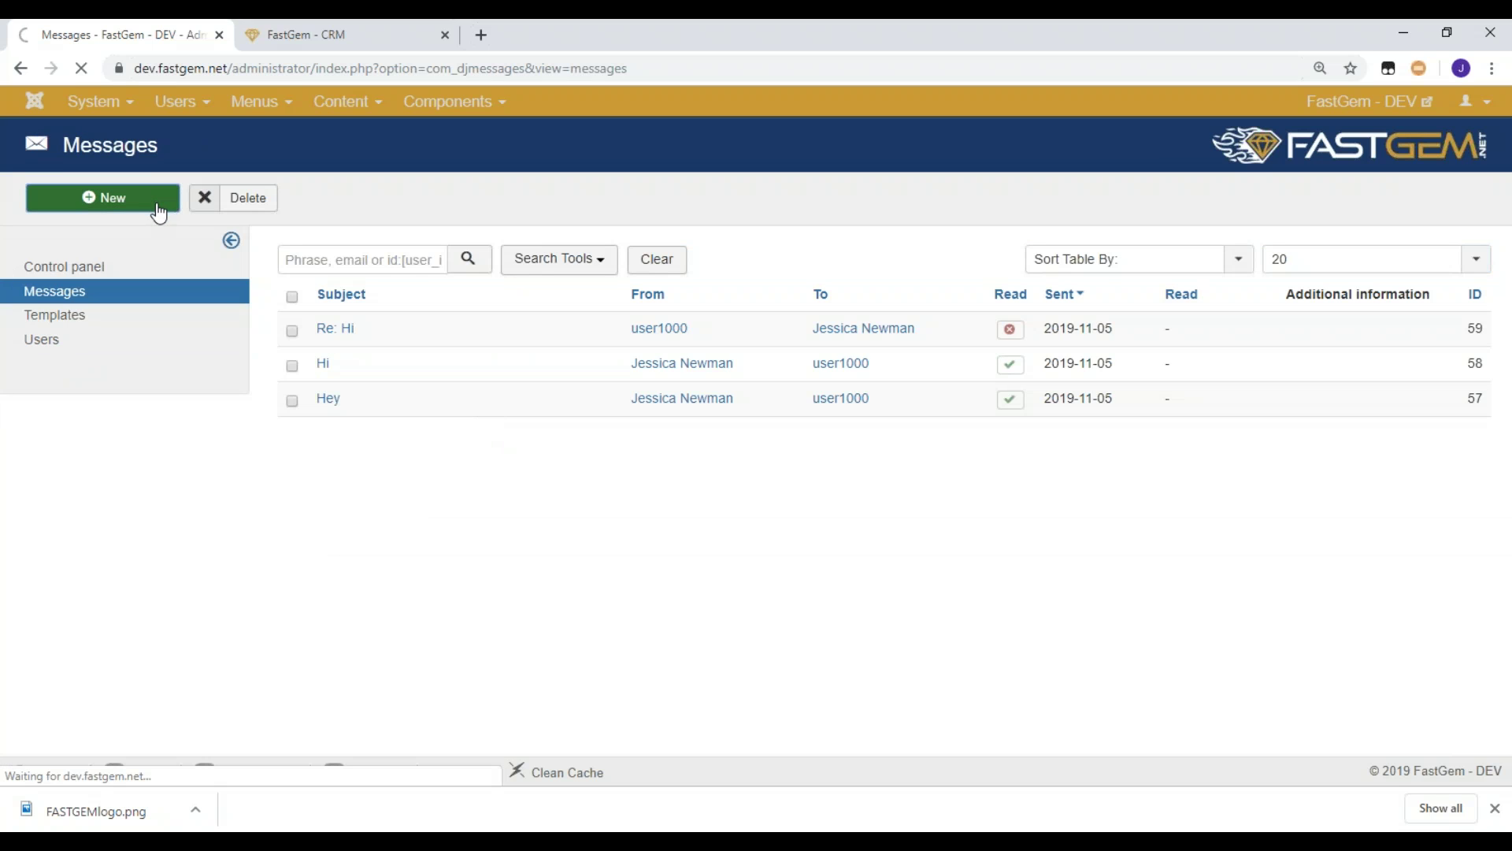
{"action": "left_click", "coordinate": [273, 256]}
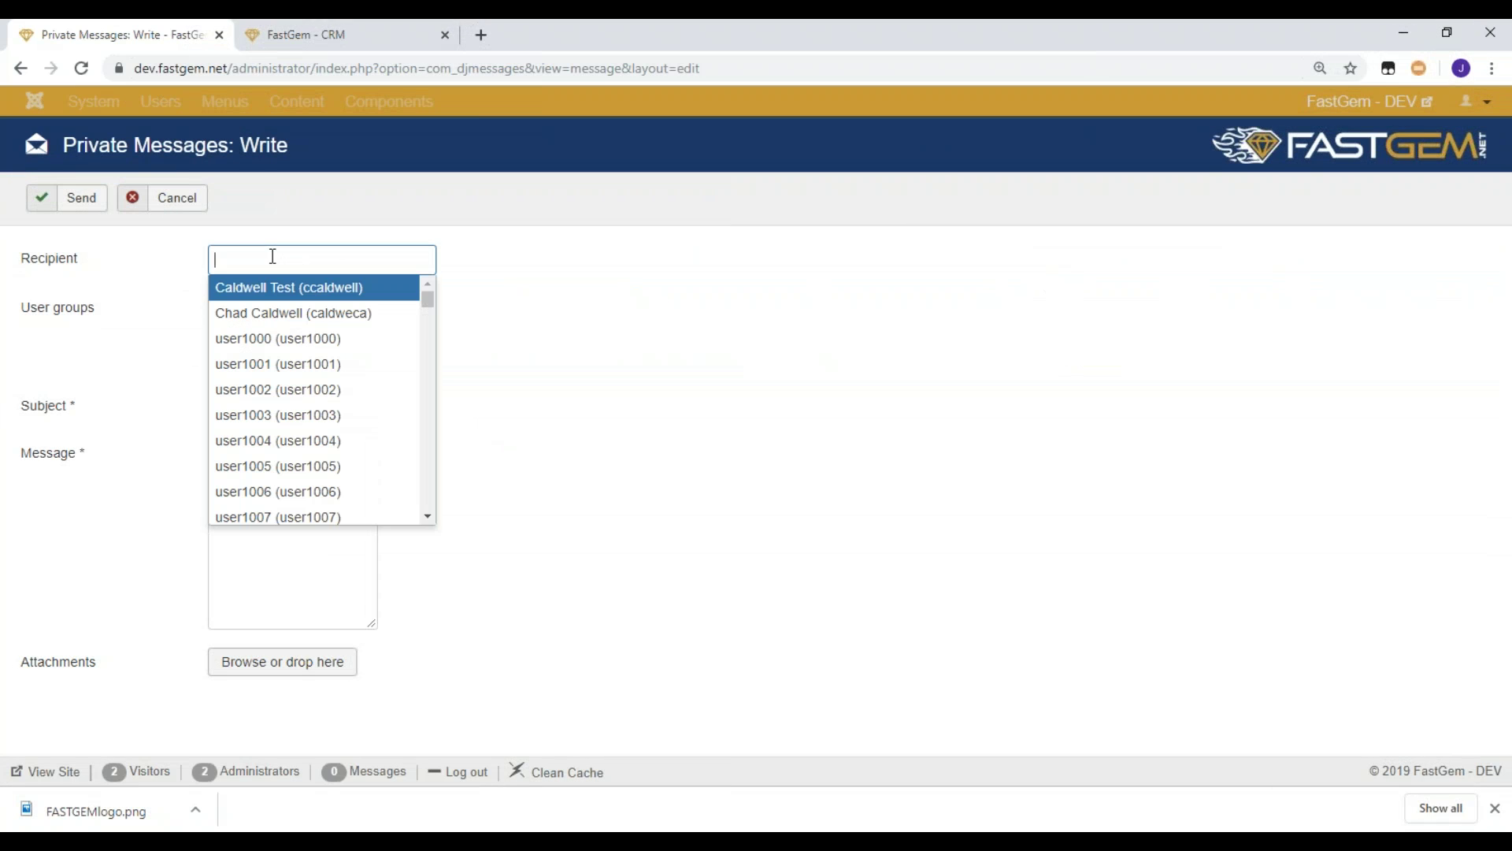
{"action": "left_click", "coordinate": [294, 338]}
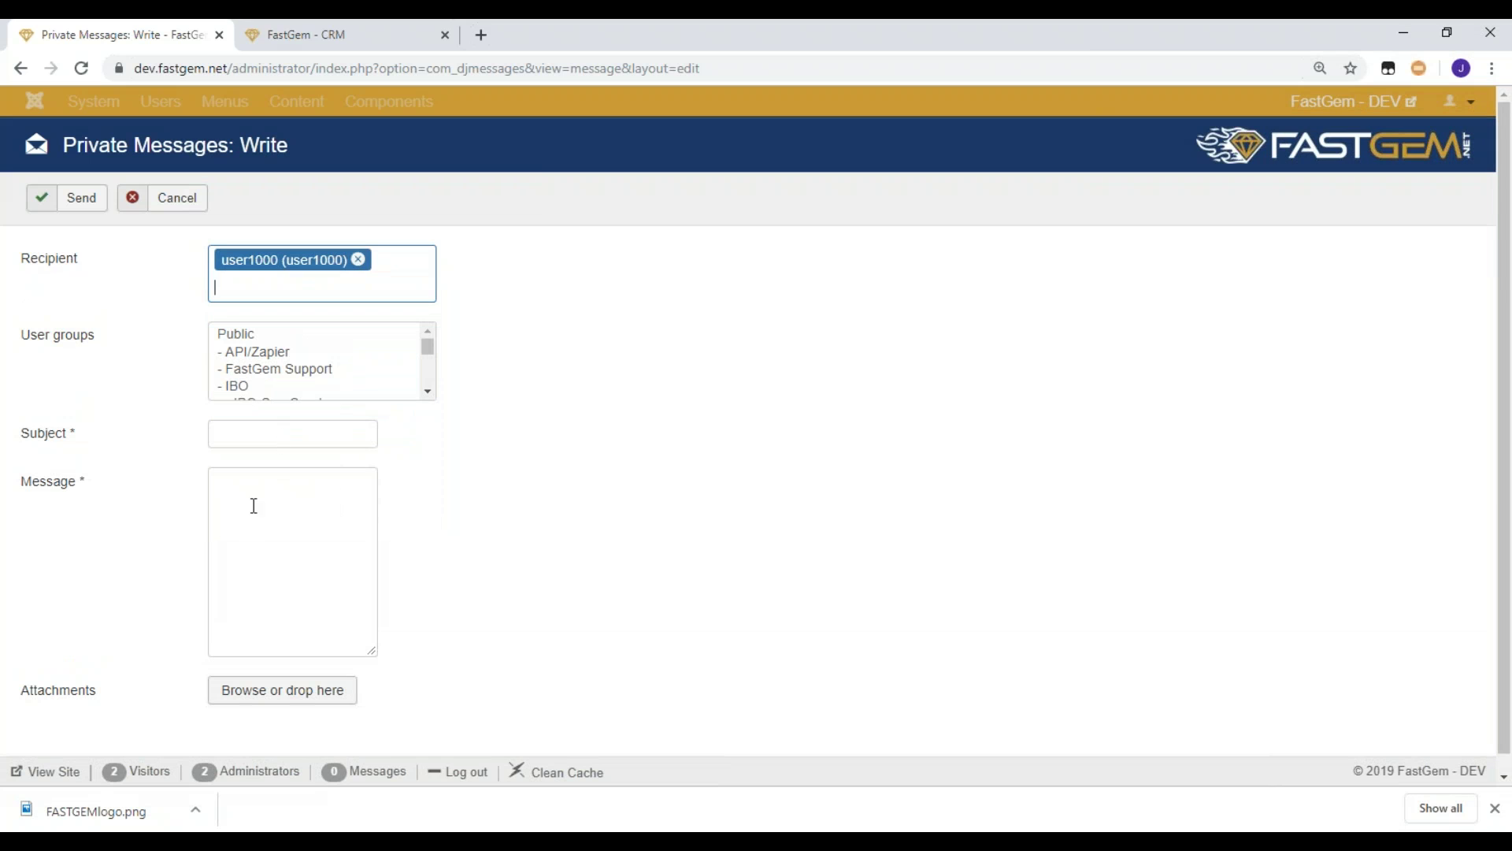
{"action": "left_click", "coordinate": [248, 538]}
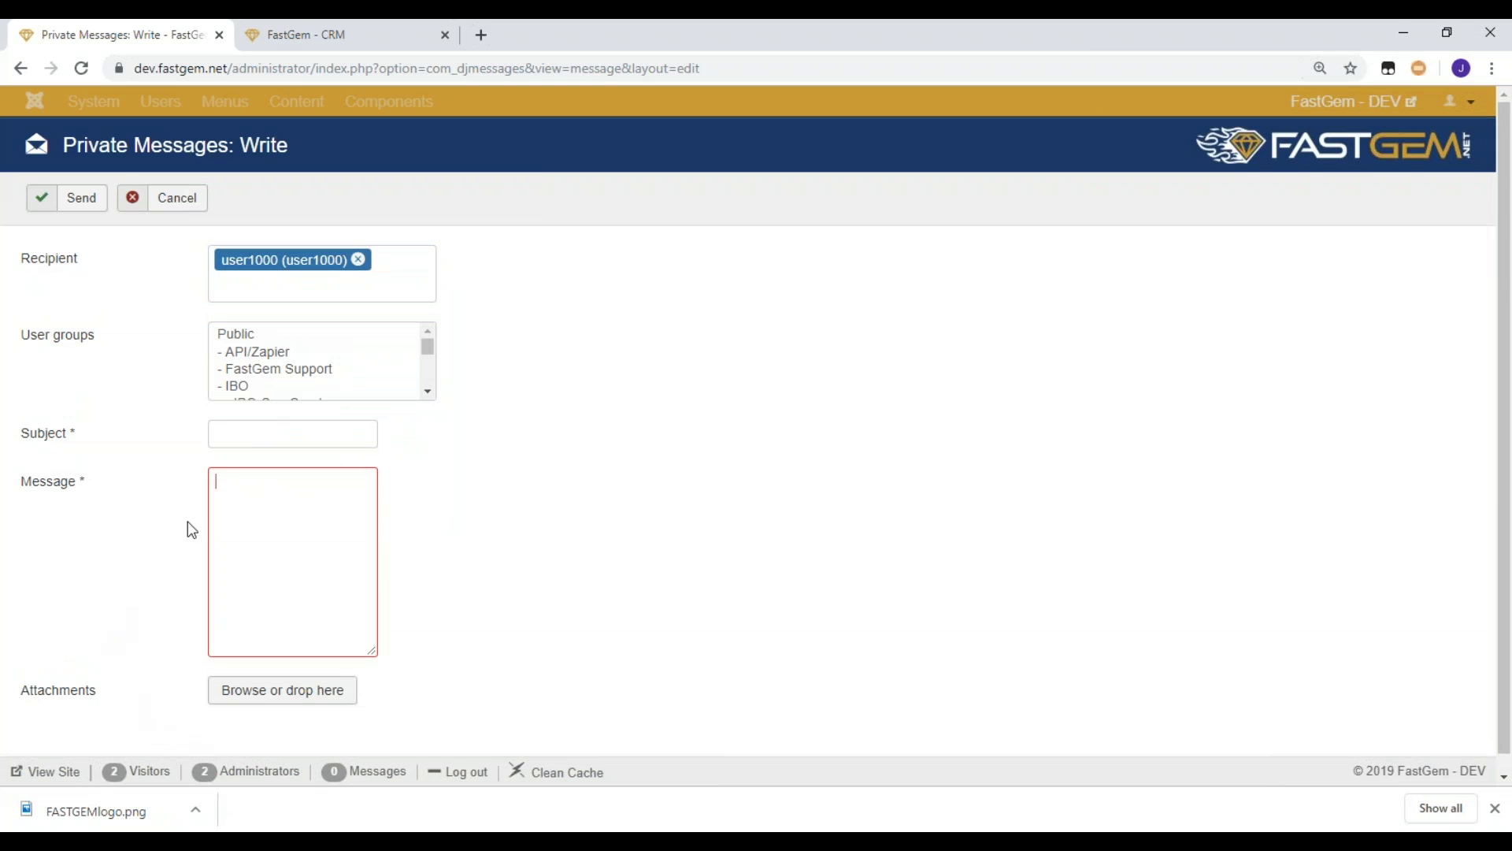
{"action": "left_click", "coordinate": [69, 198]}
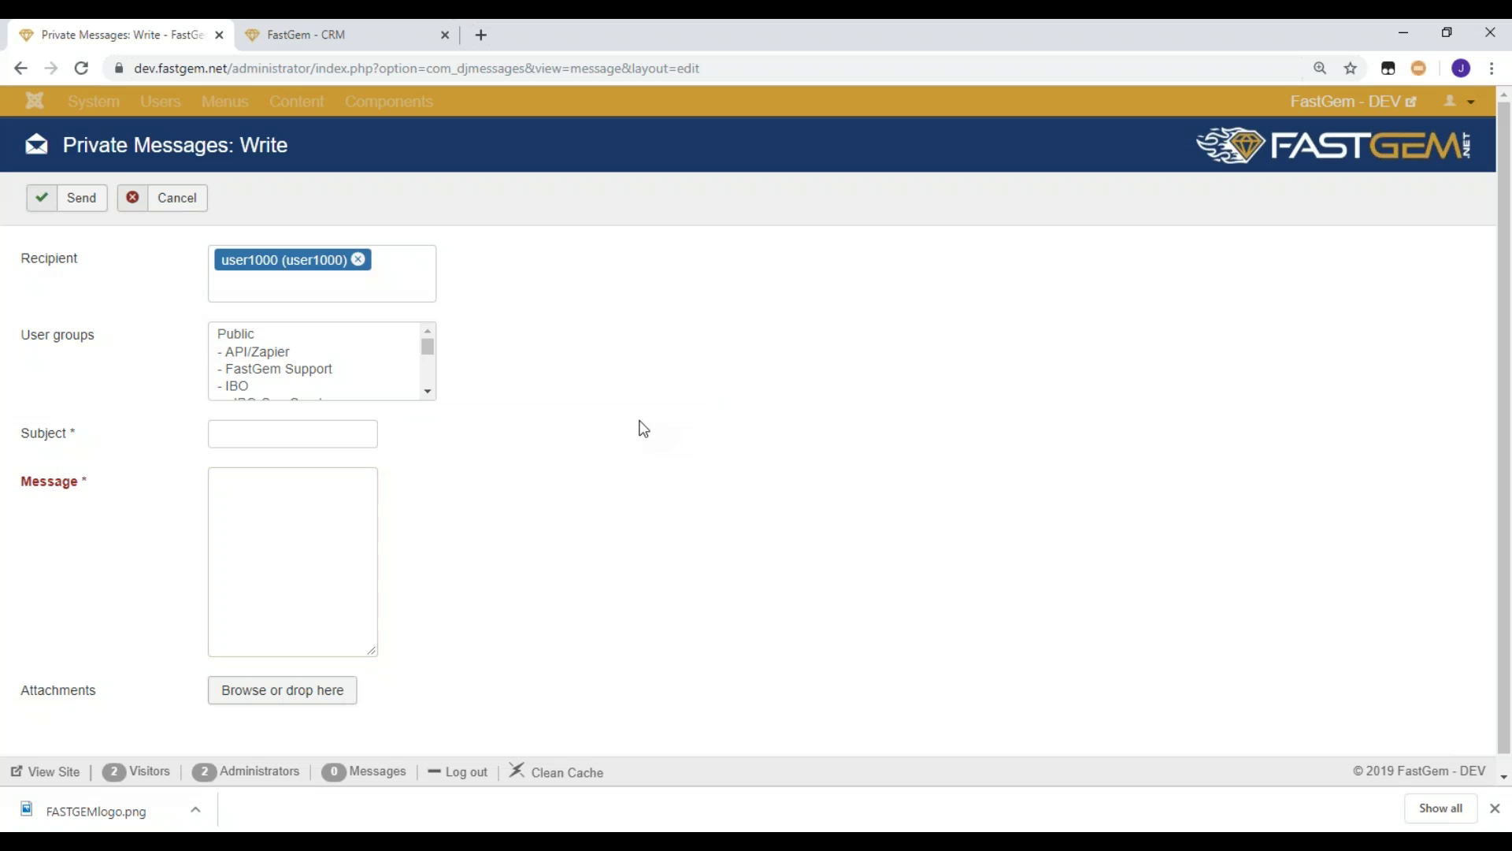
Remove user1000 from the recipients and select the Internal User group instead
{"action": "left_click", "coordinate": [360, 262]}
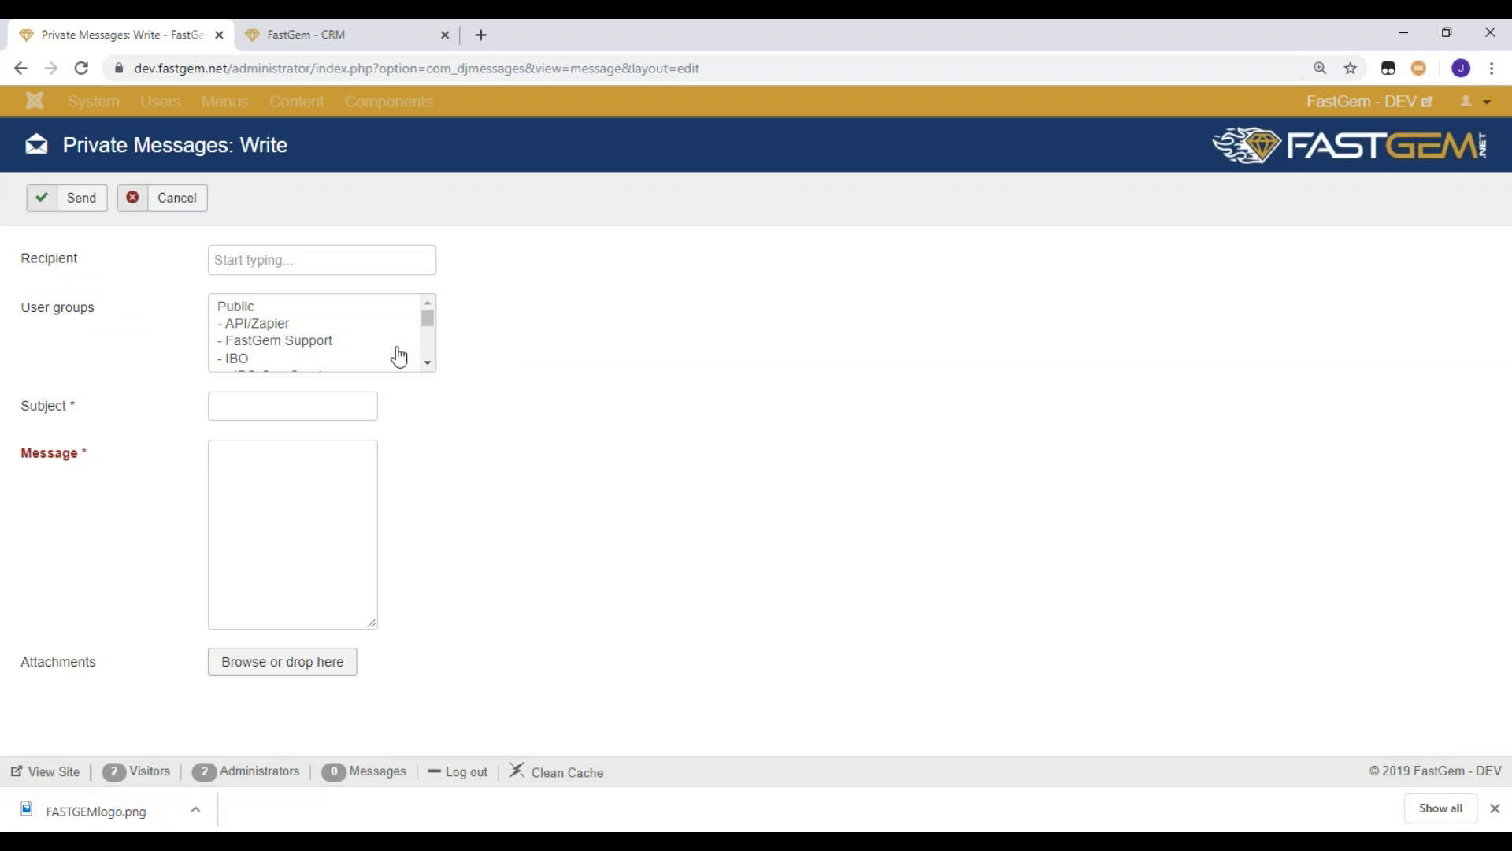
{"action": "left_click", "coordinate": [427, 364]}
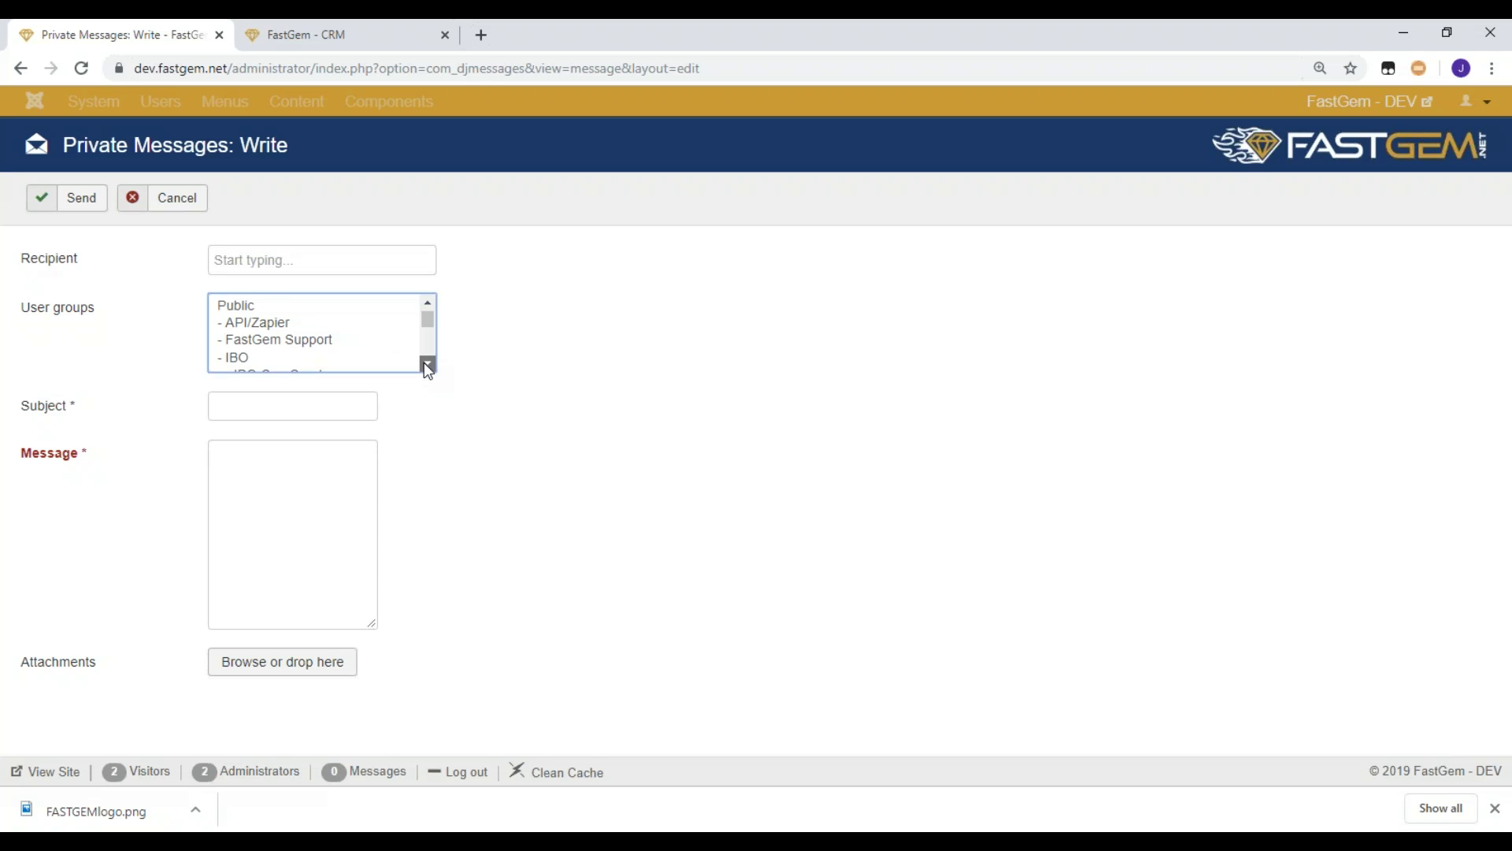
{"action": "left_click", "coordinate": [428, 364]}
{"action": "left_click", "coordinate": [428, 364]}
{"action": "left_click", "coordinate": [276, 303]}
{"action": "left_click", "coordinate": [425, 300]}
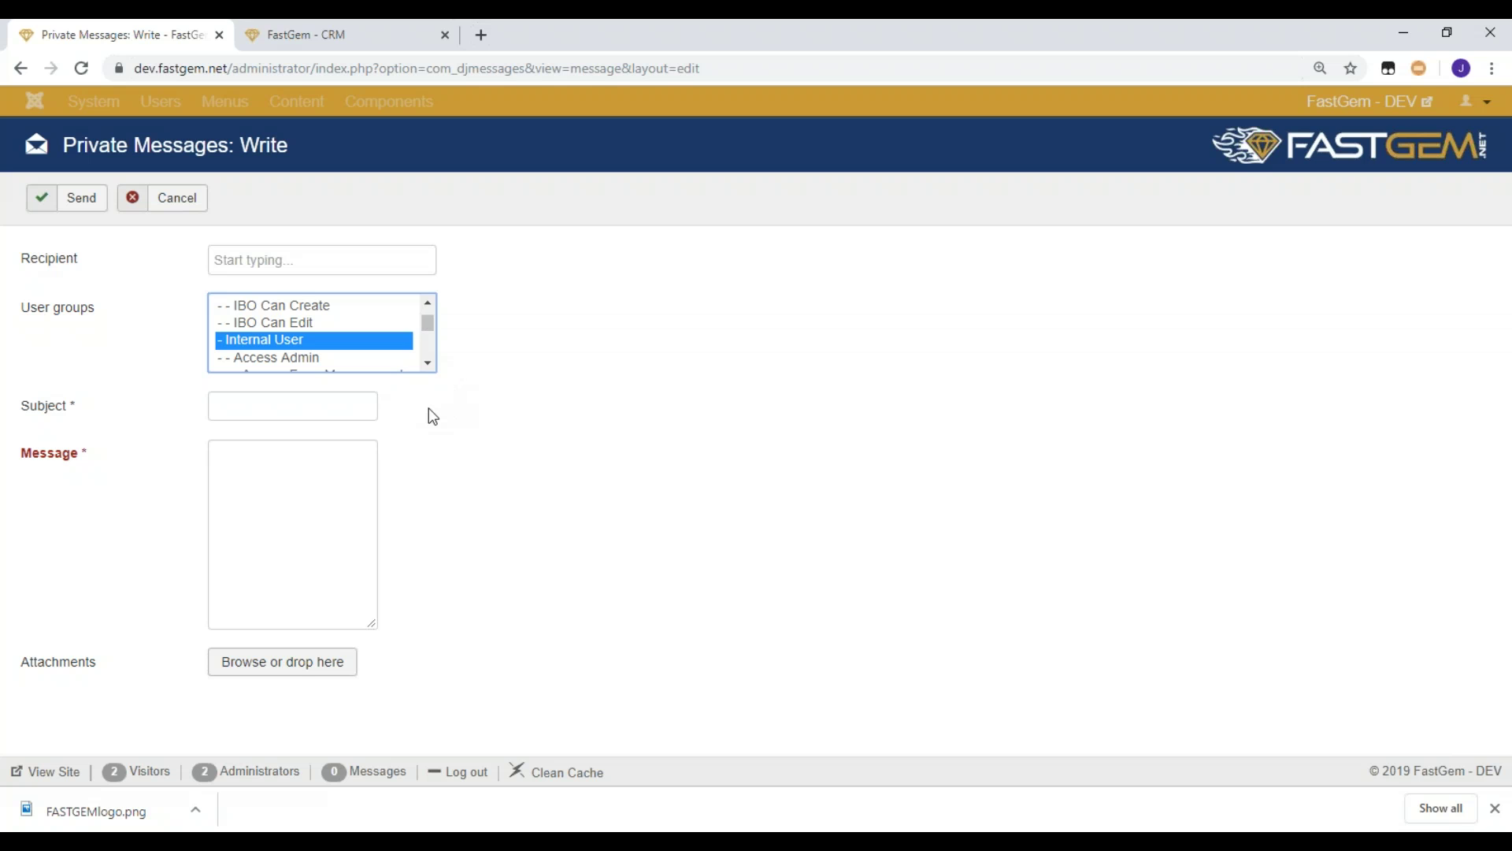
Add the IBO Can Create, Manage Users and Super Users groups to the selected user groups
{"action": "left_click", "coordinate": [347, 306], "text": "ctrl"}
{"action": "scroll", "coordinate": [432, 367], "scroll_direction": "down", "scroll_amount": 1}
{"action": "left_click", "coordinate": [331, 351], "text": "ctrl"}
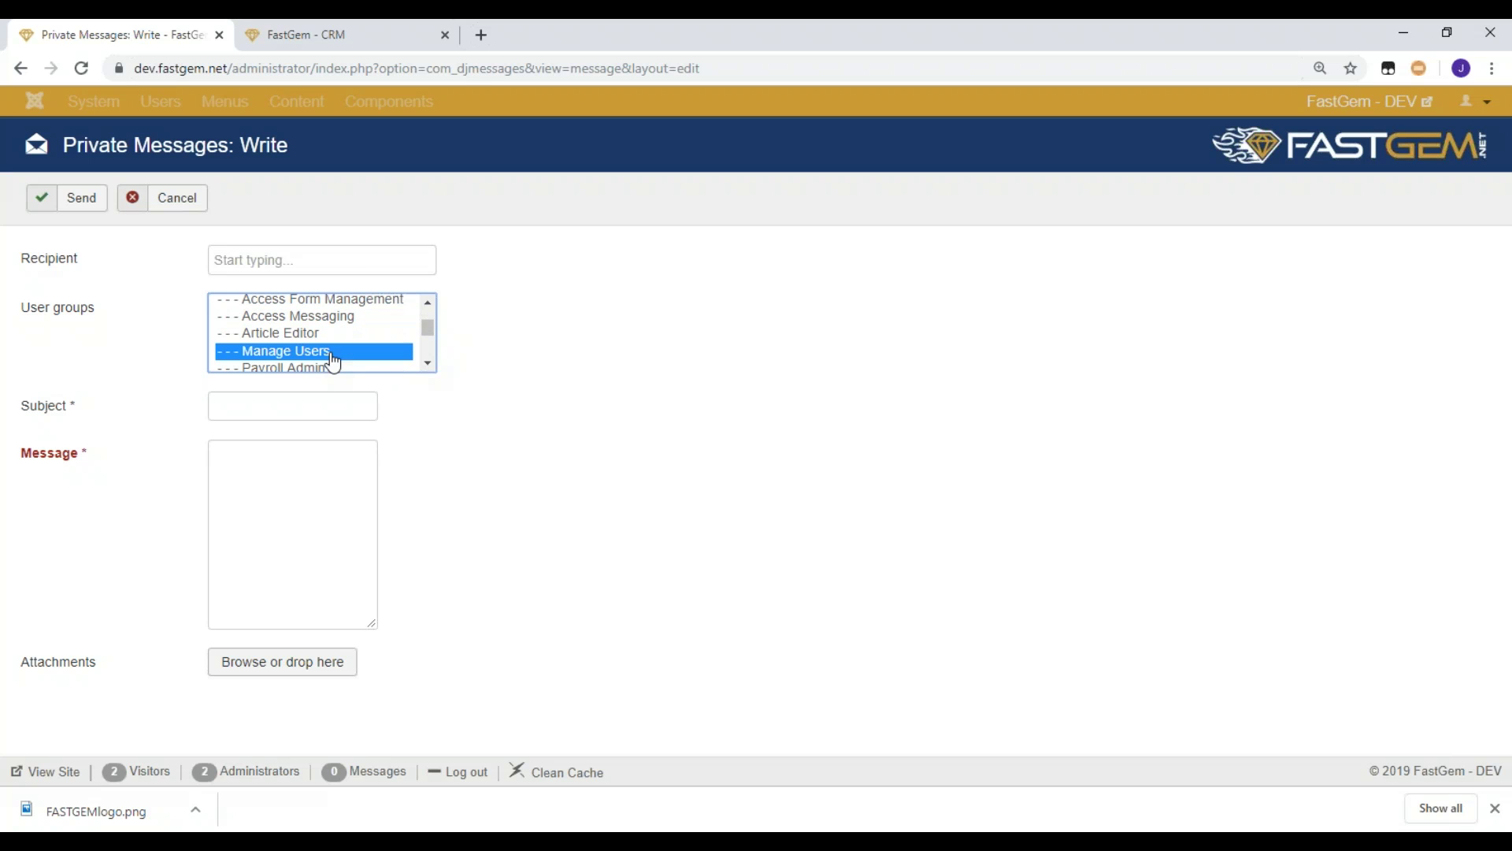
{"action": "left_click", "coordinate": [428, 364]}
{"action": "left_click", "coordinate": [395, 362], "text": "ctrl"}
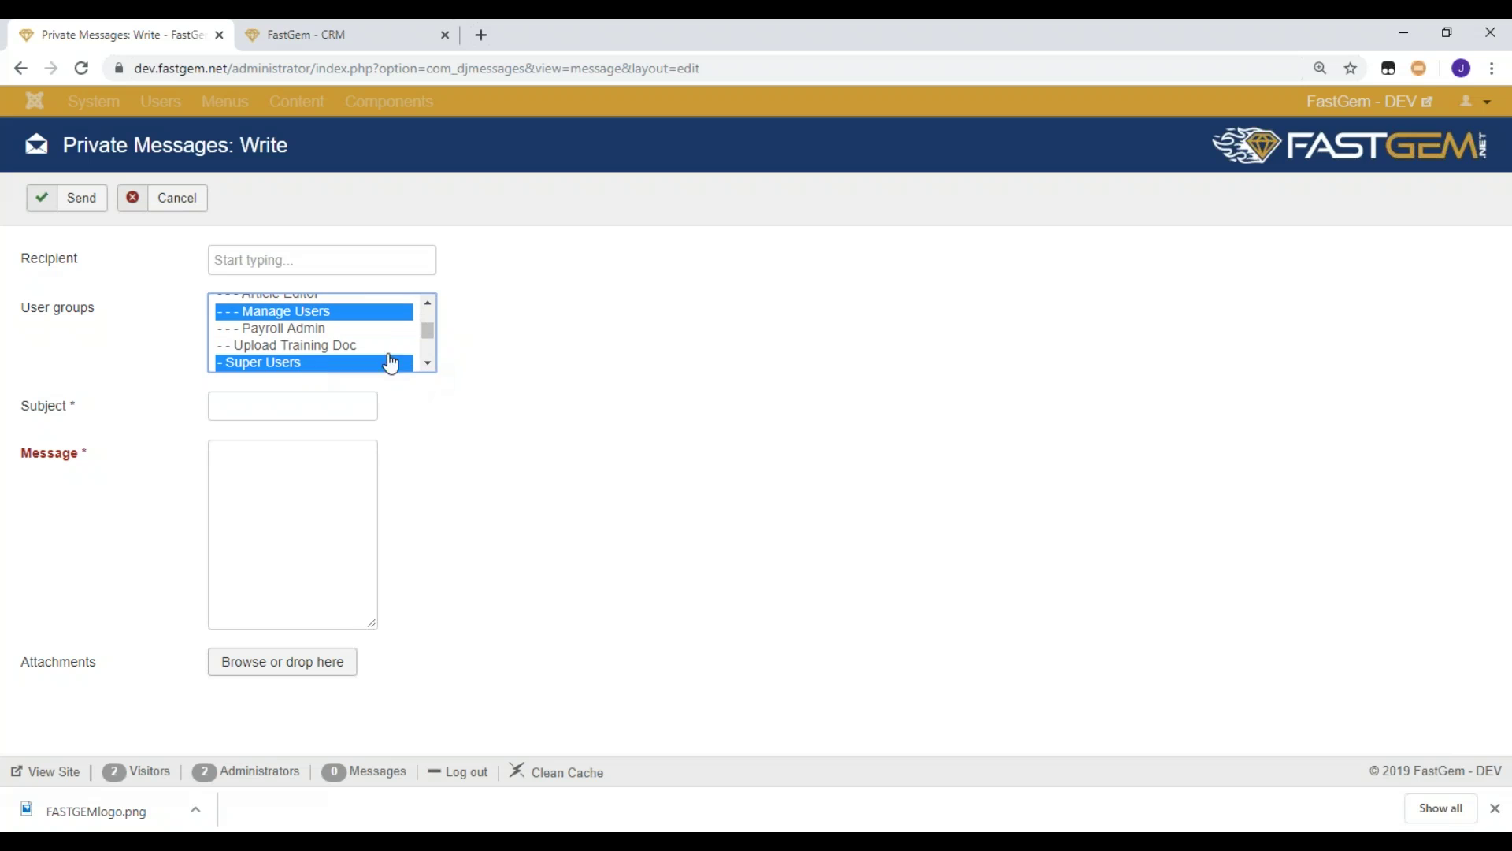
{"action": "left_click", "coordinate": [598, 447]}
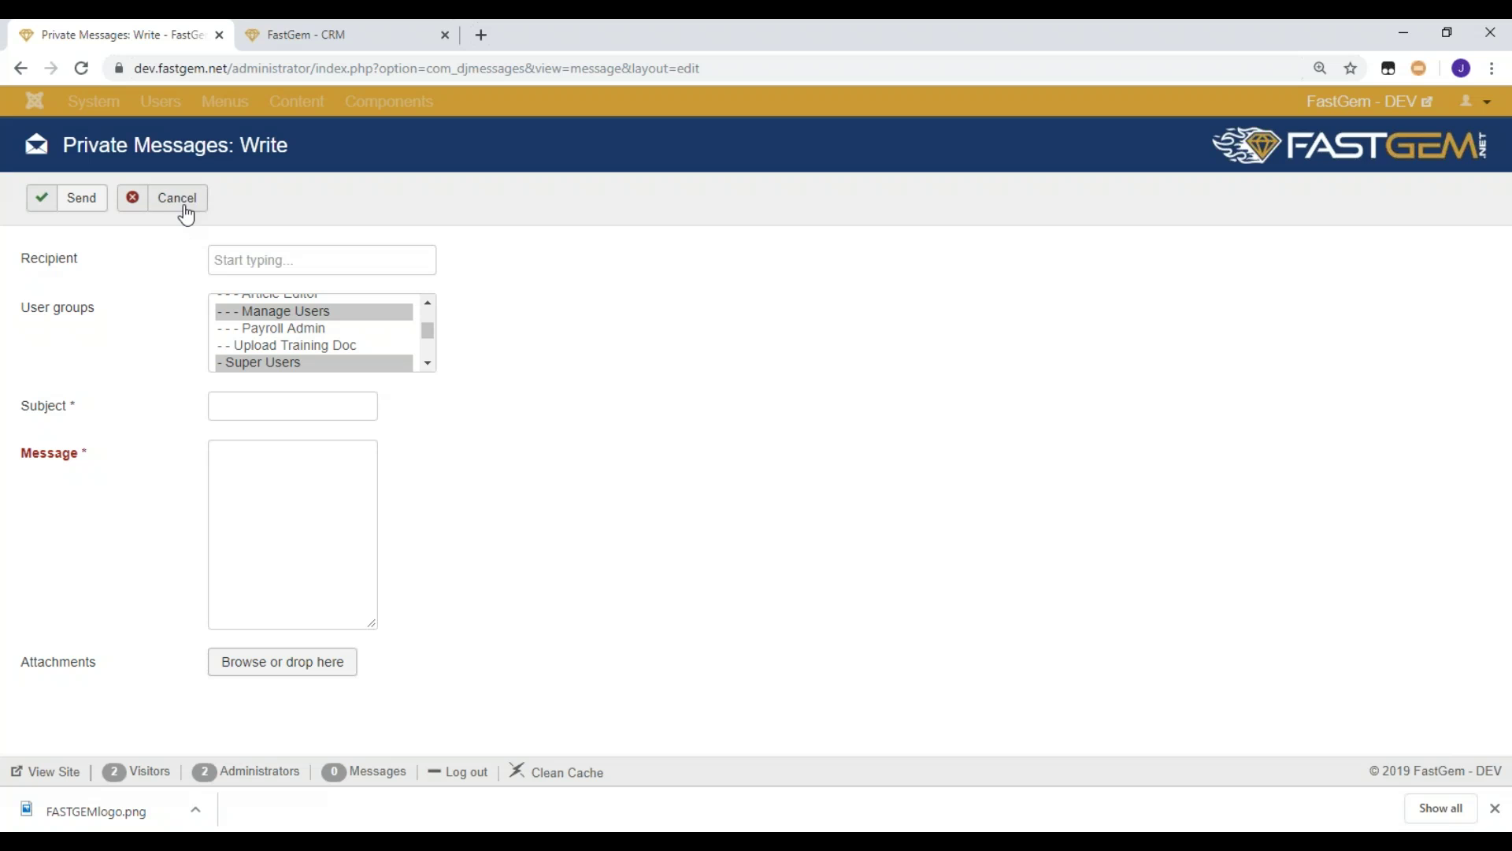
{"action": "left_click_drag", "start_coordinate": [429, 331], "coordinate": [435, 304]}
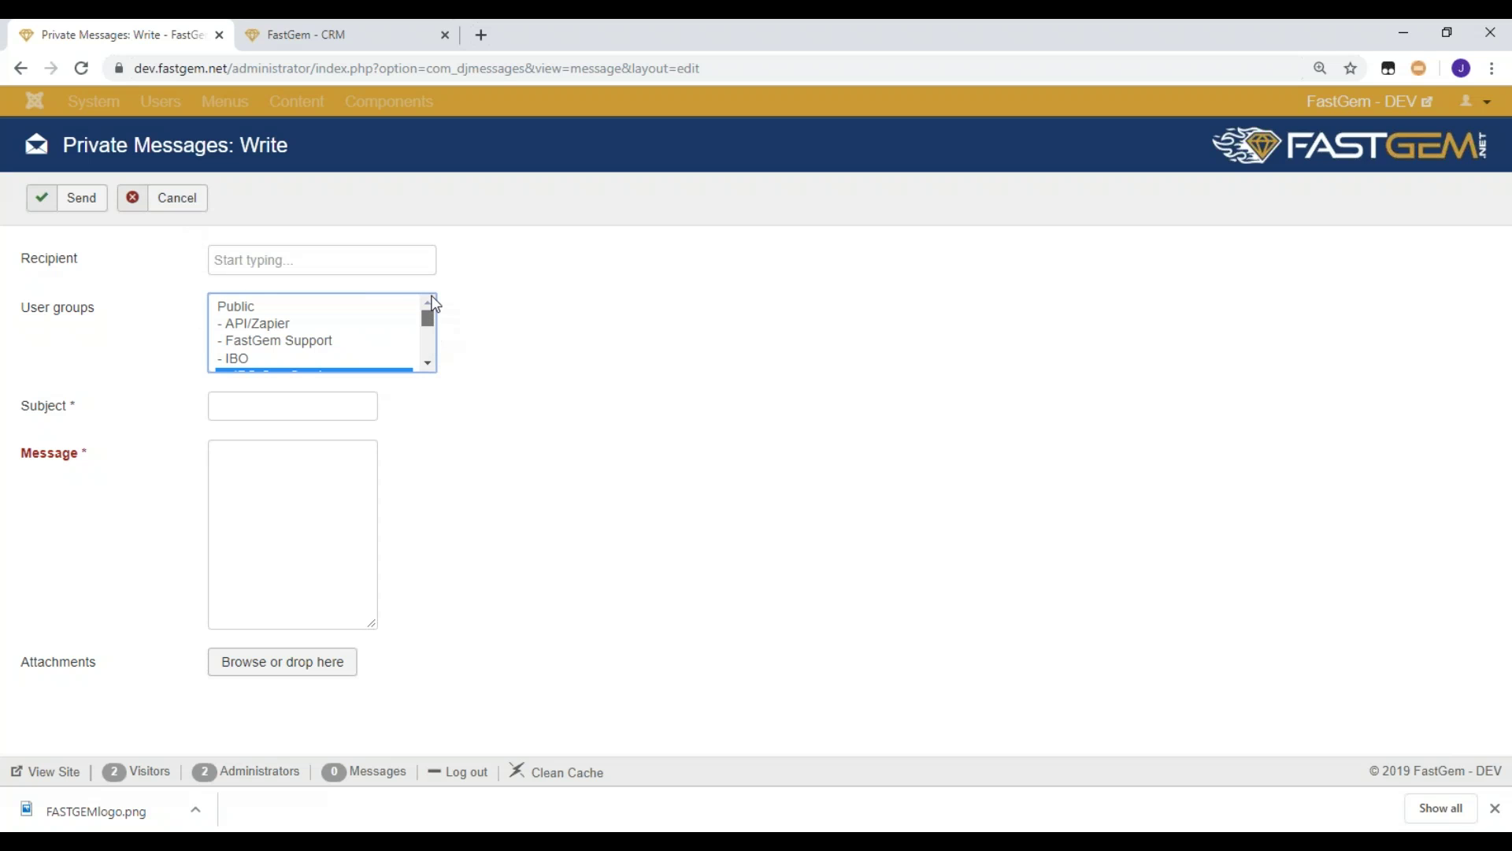
{"action": "left_click", "coordinate": [37, 111]}
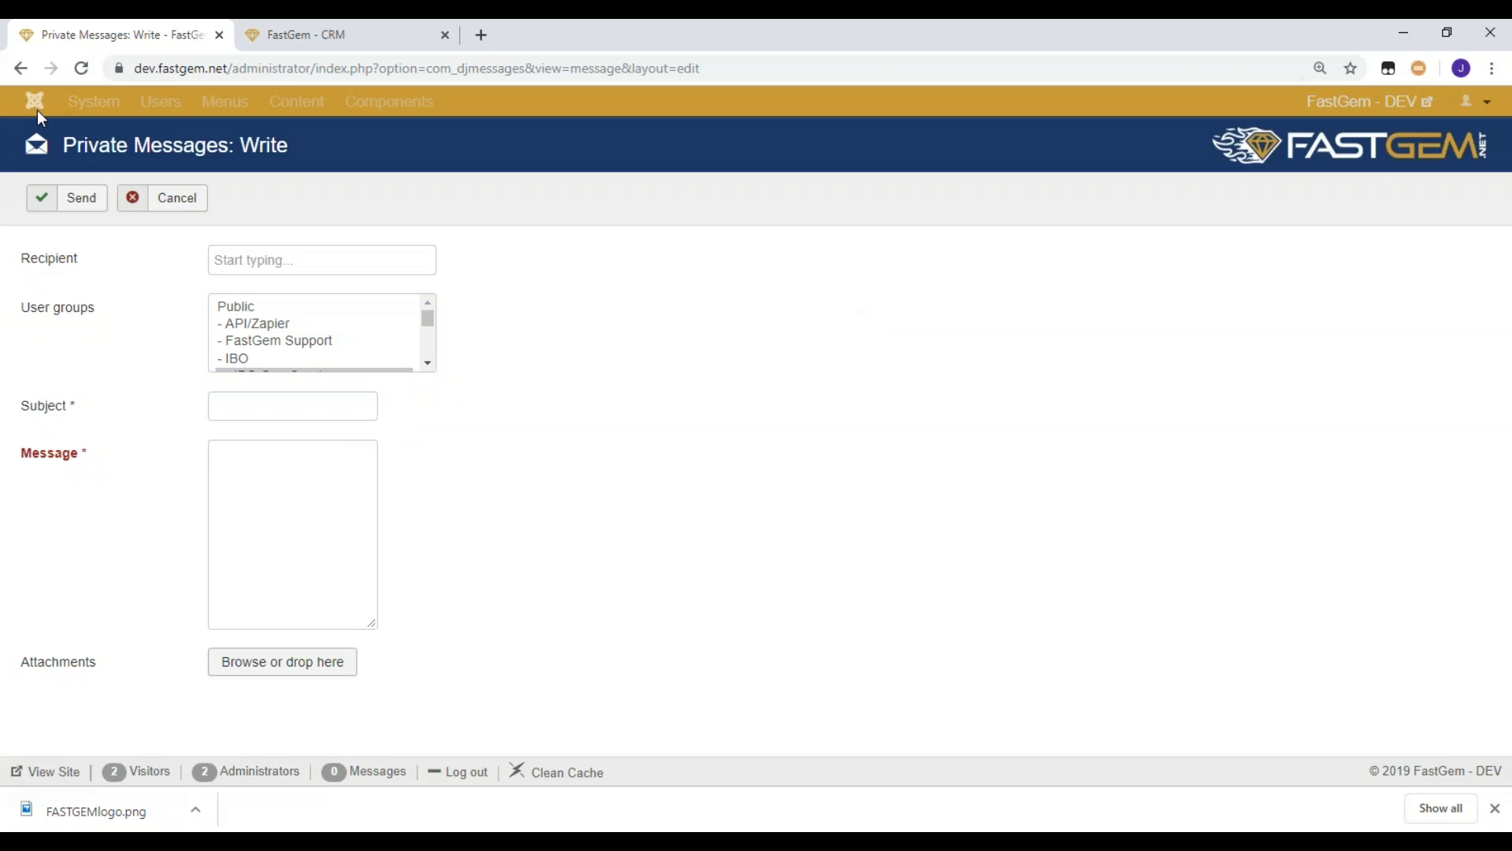